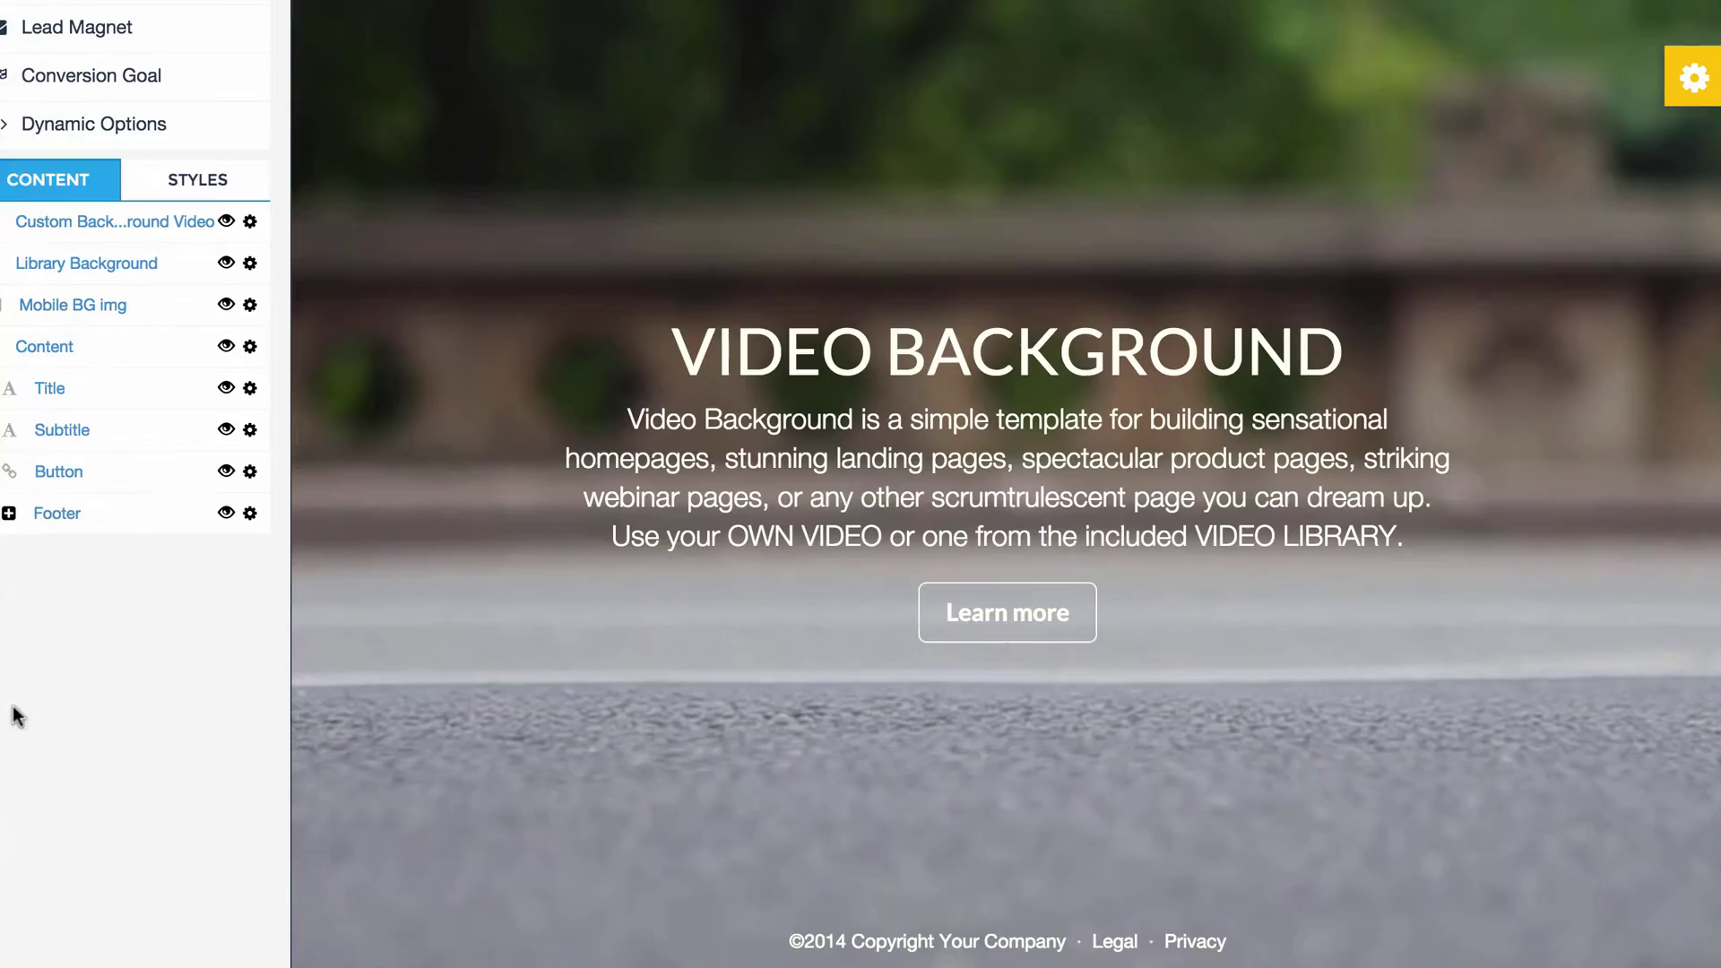
Locate the gear tab on the right edge of the Video Background template editor
mouse_move(16, 621)
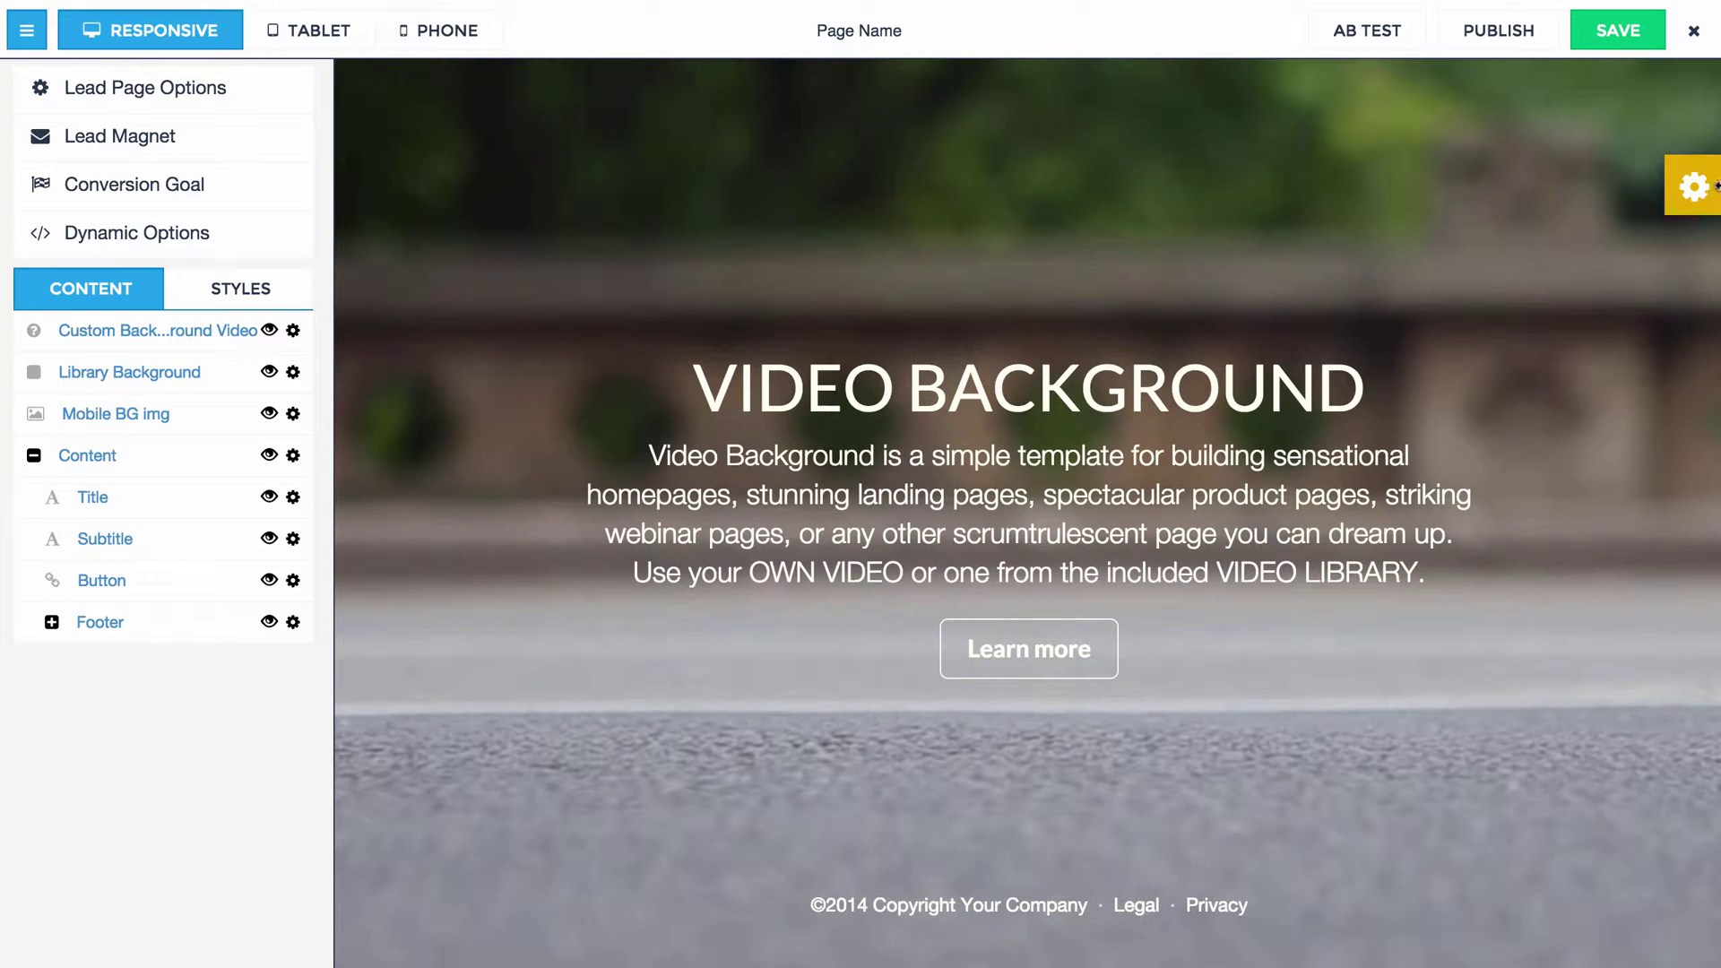
Open the template's background settings and toggle the Library Background's visibility
left_click(1697, 188)
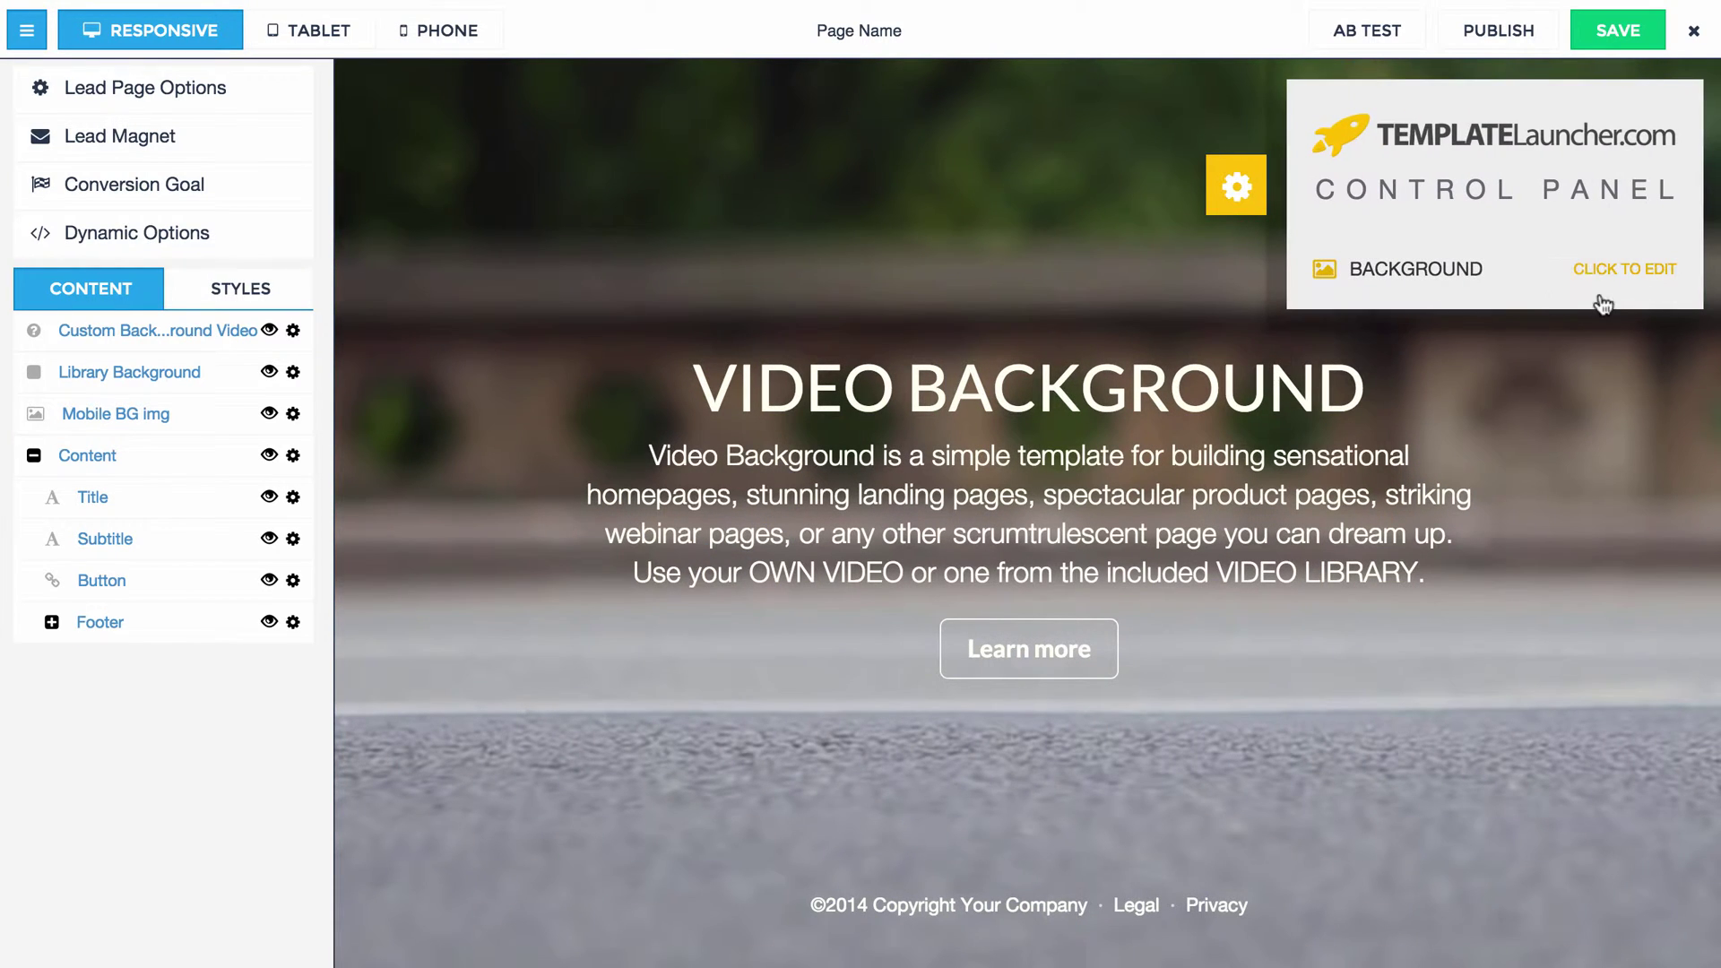
left_click(1524, 295)
scroll(1518, 463, "down", 2)
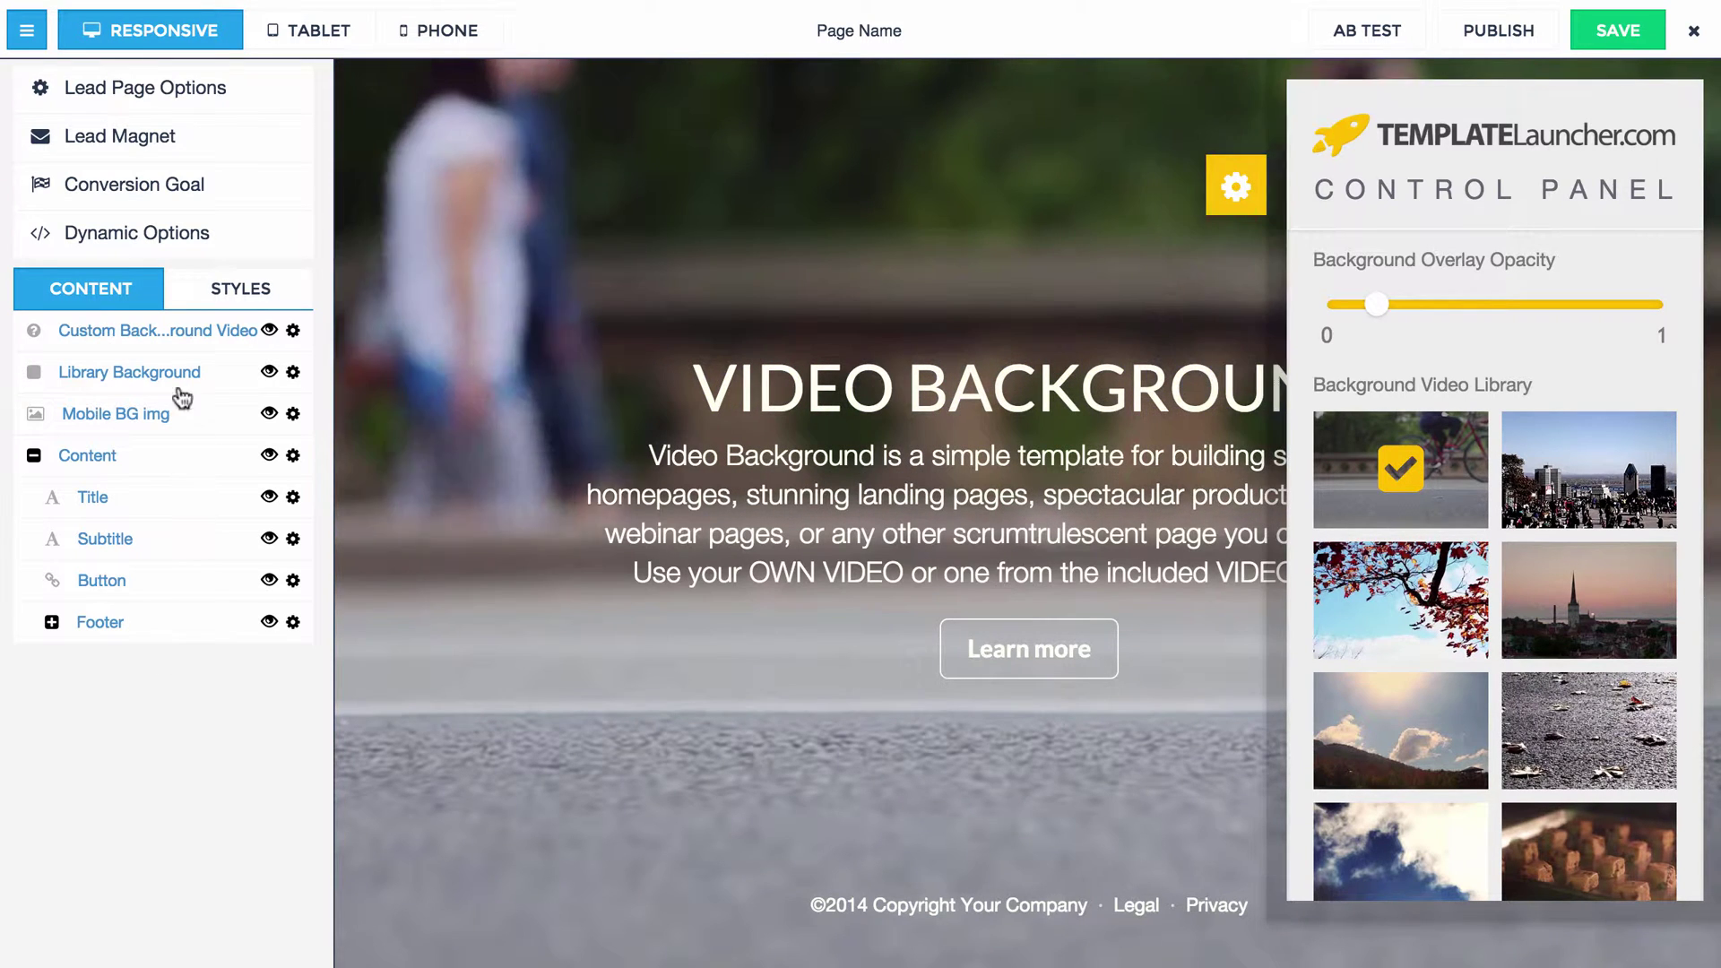
left_click(269, 372)
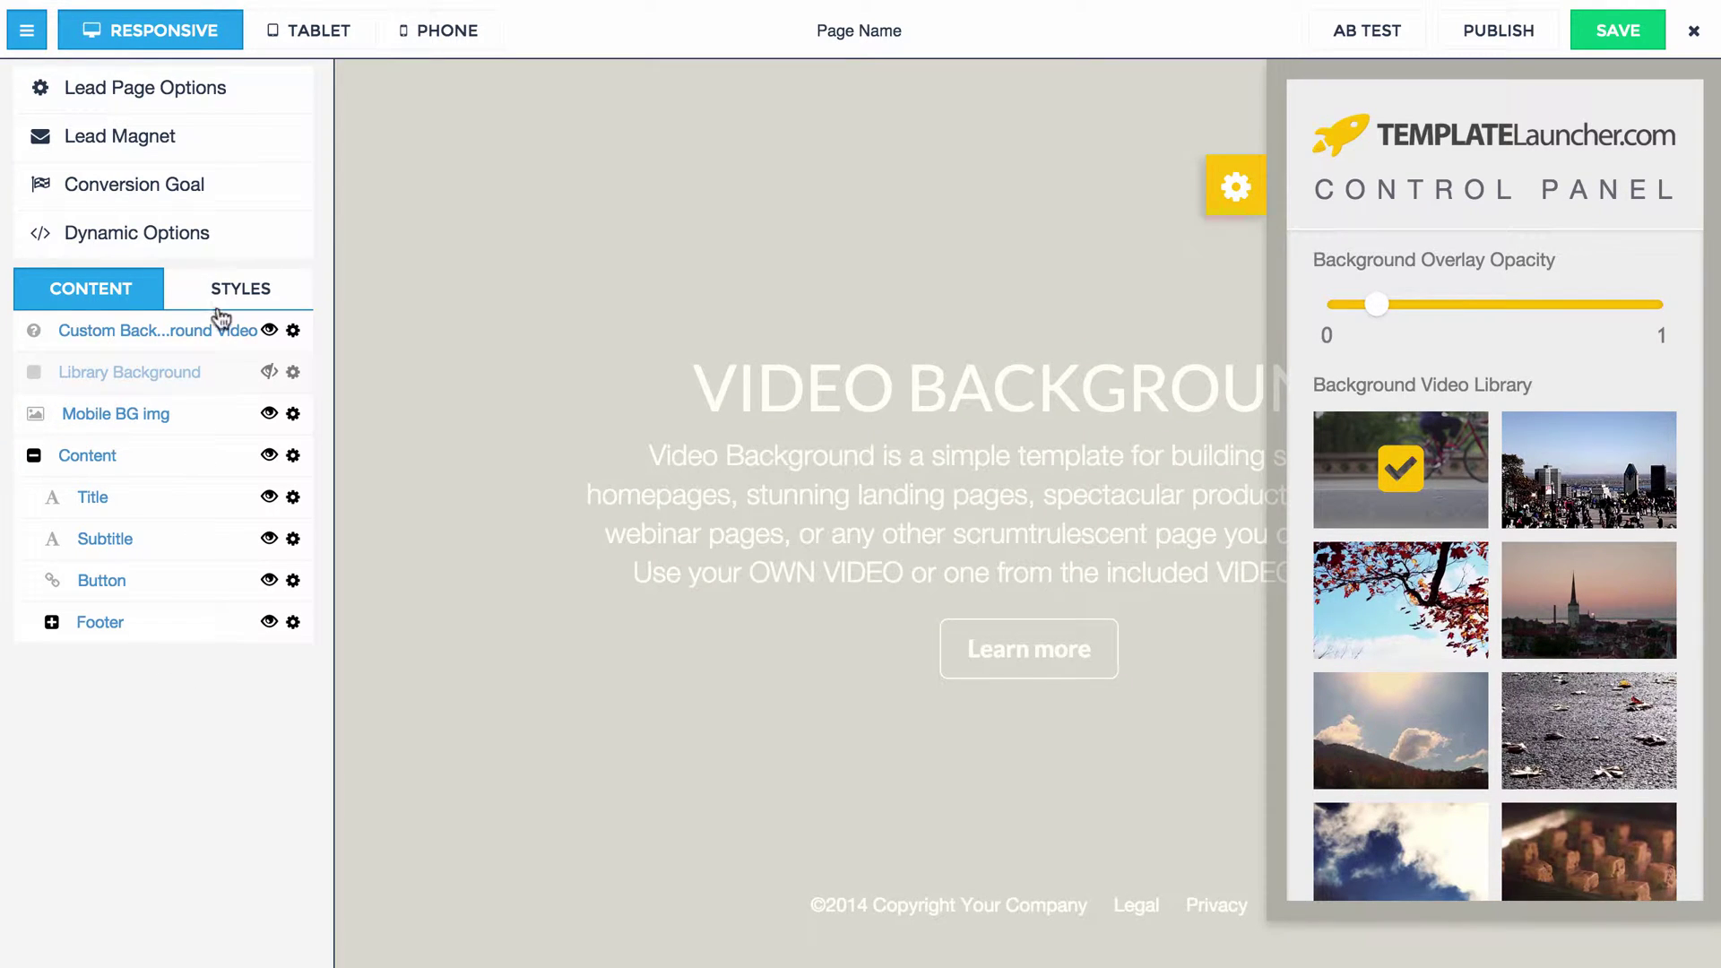
left_click(269, 372)
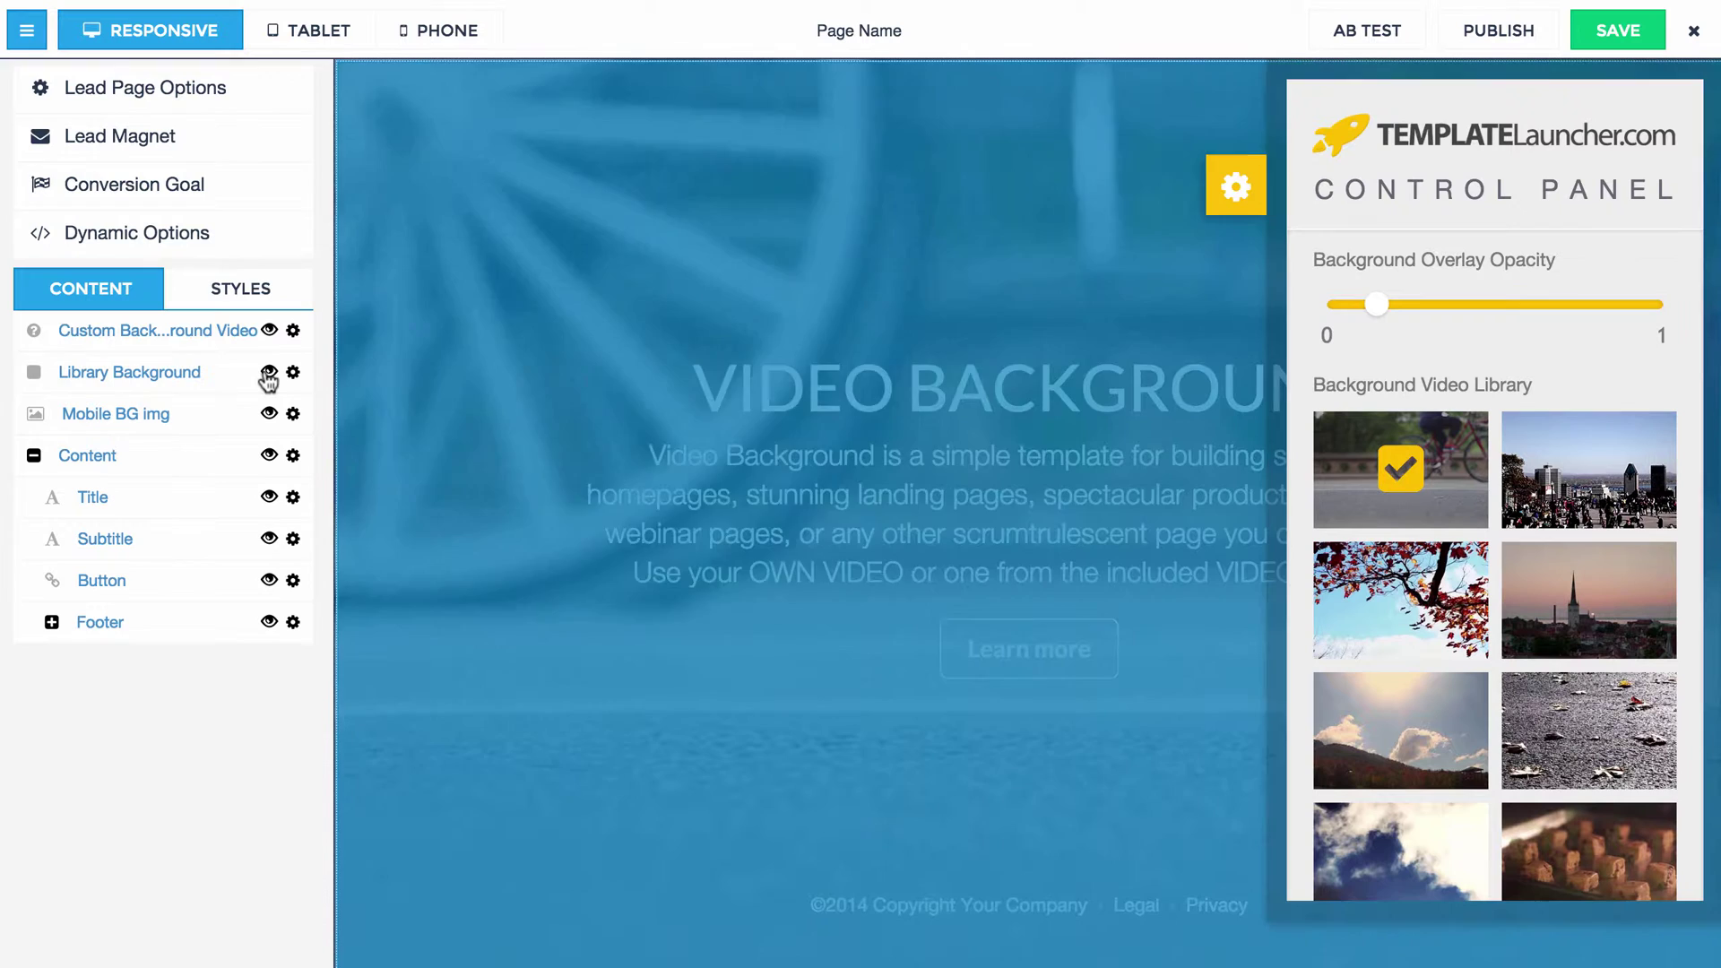
left_click(268, 372)
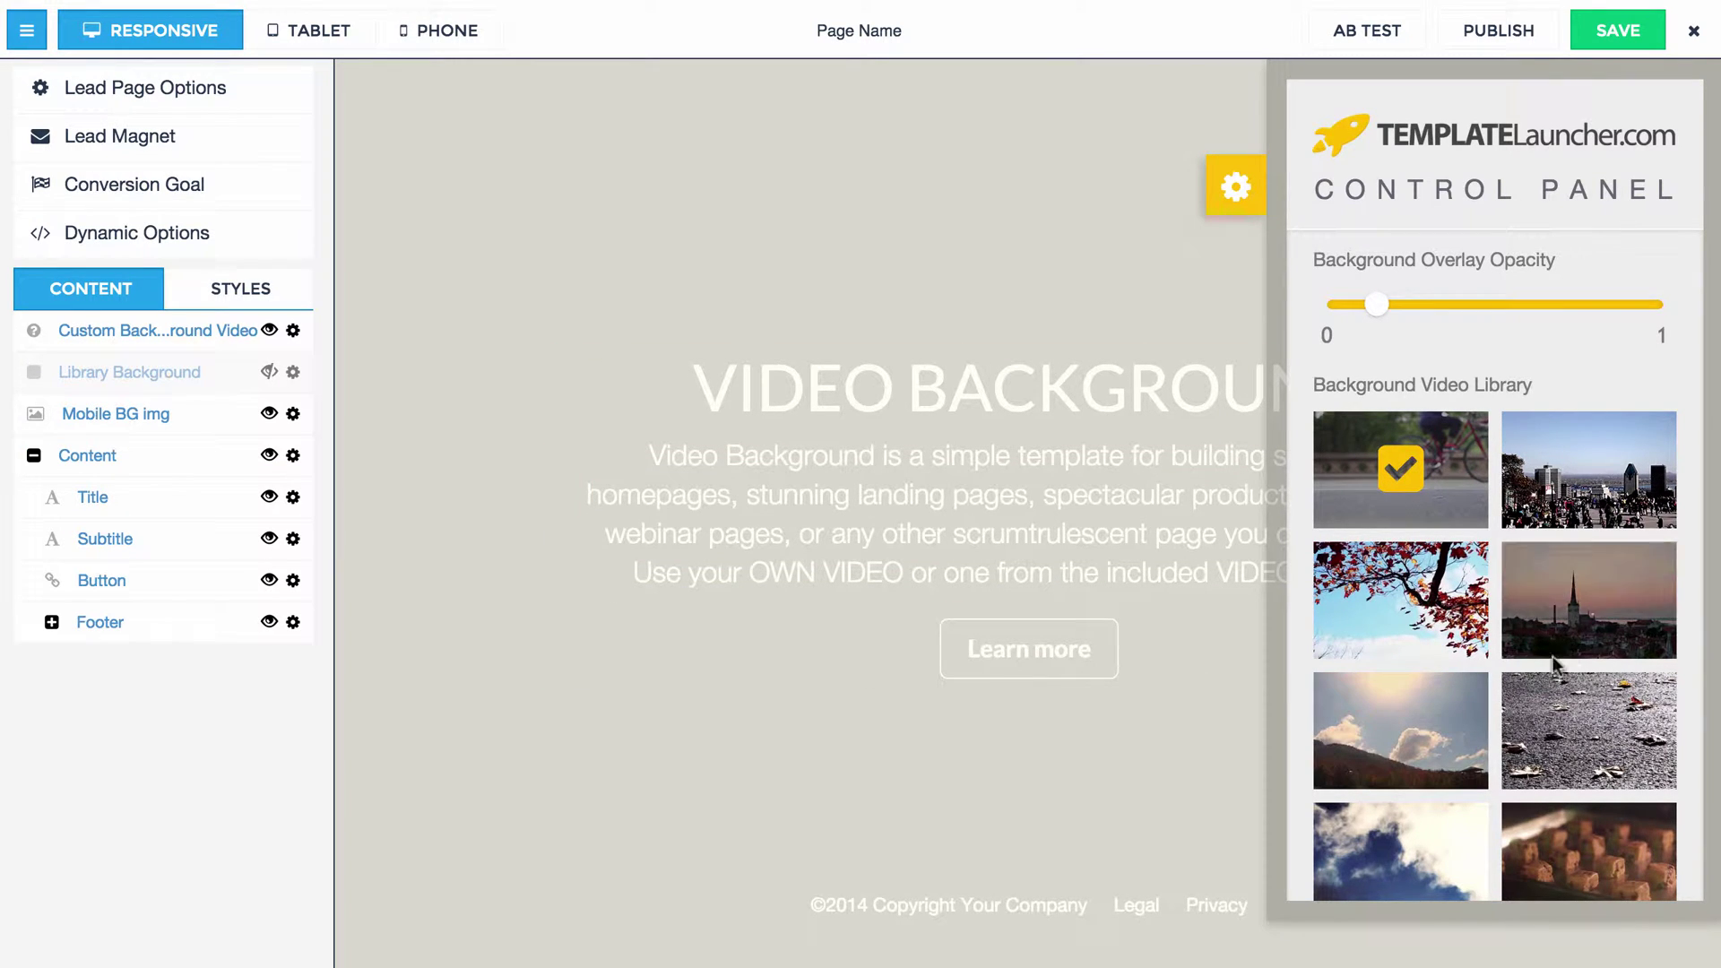
Try the autumn-tree and church spire clips, settle on city skyline, then hide Library Background
left_click(1400, 598)
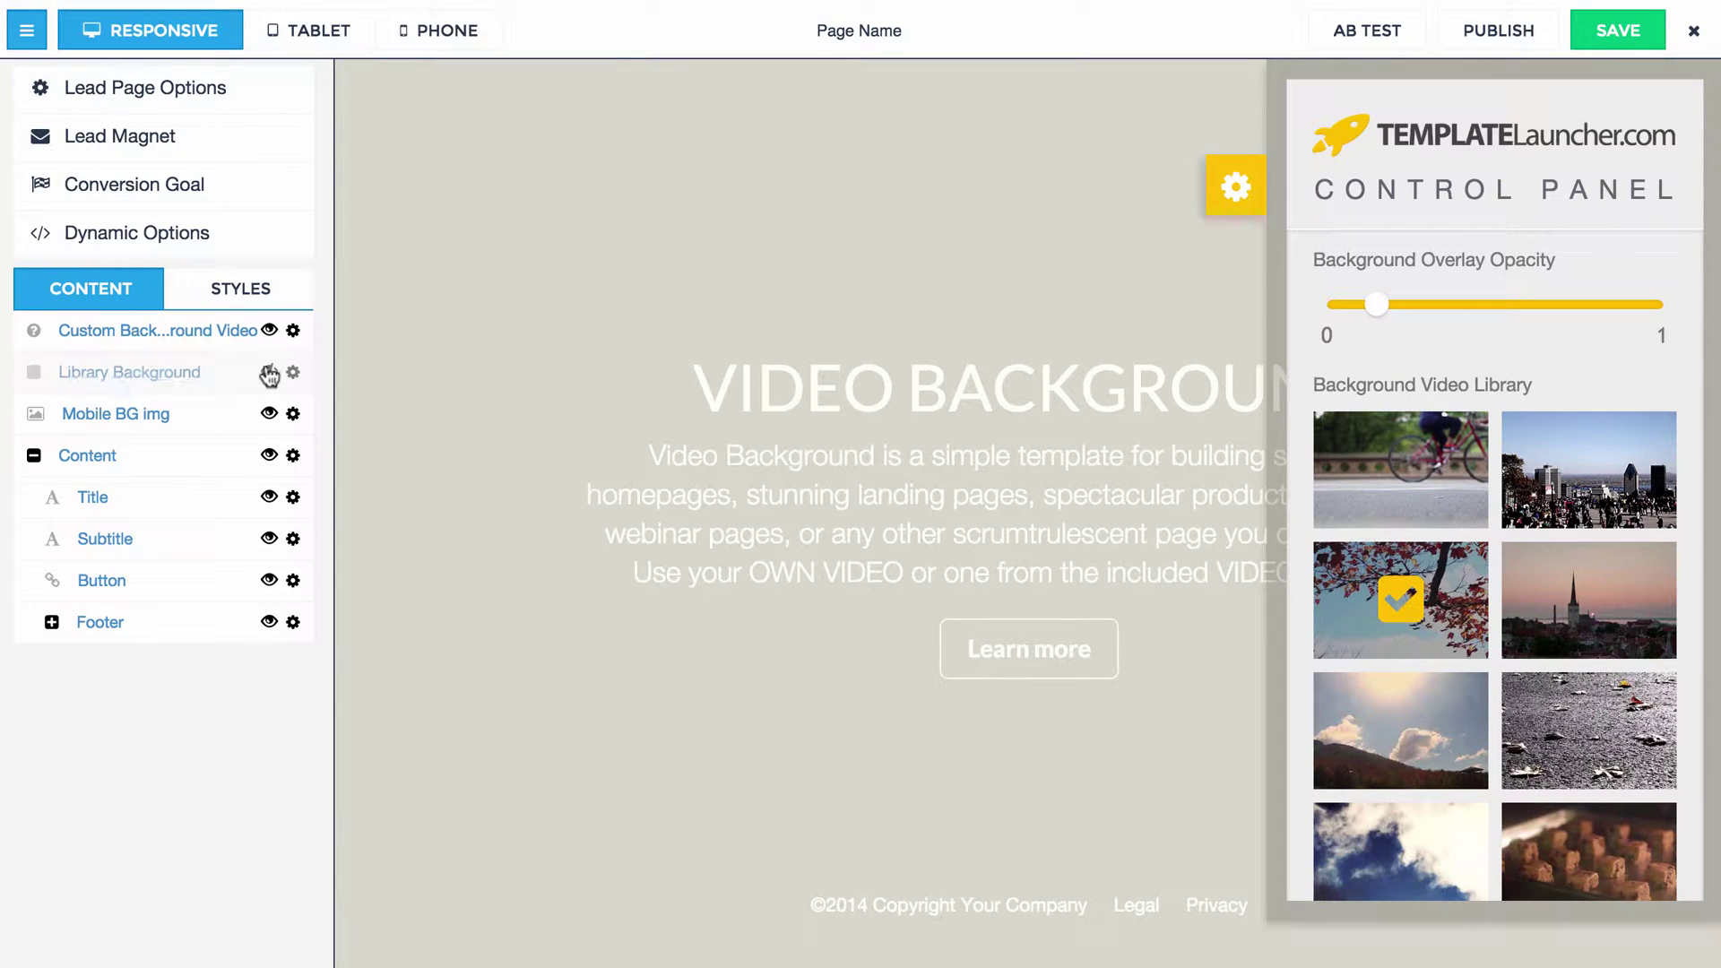
left_click(269, 374)
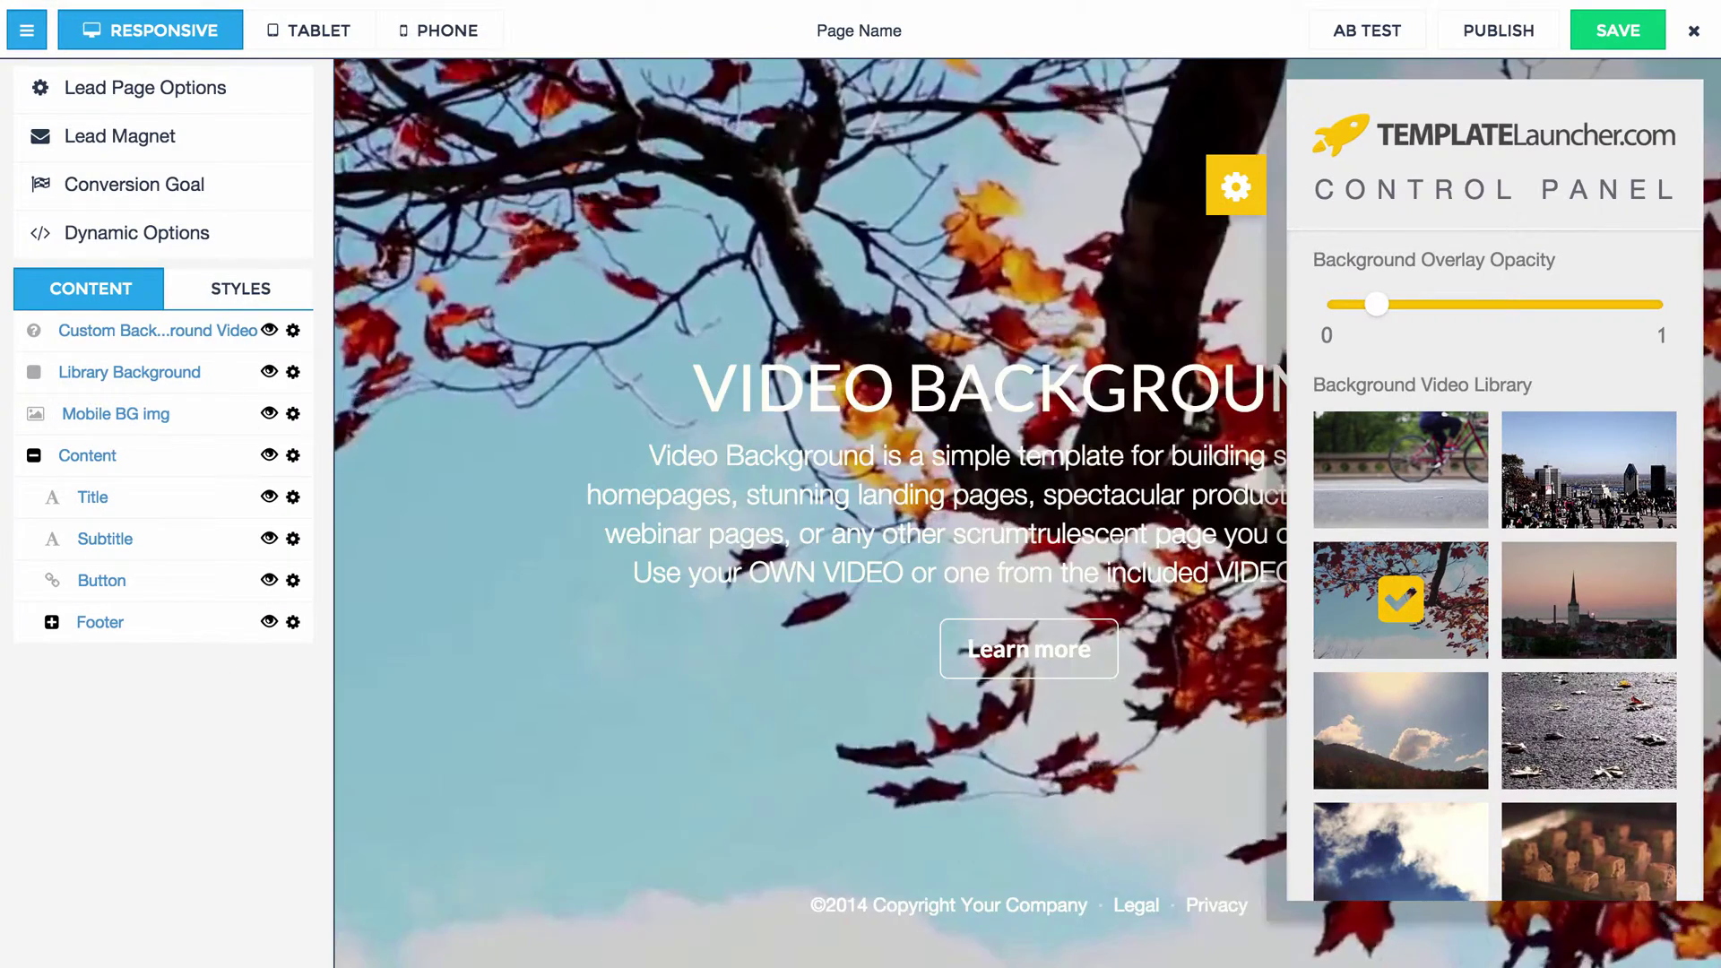
left_click(1588, 599)
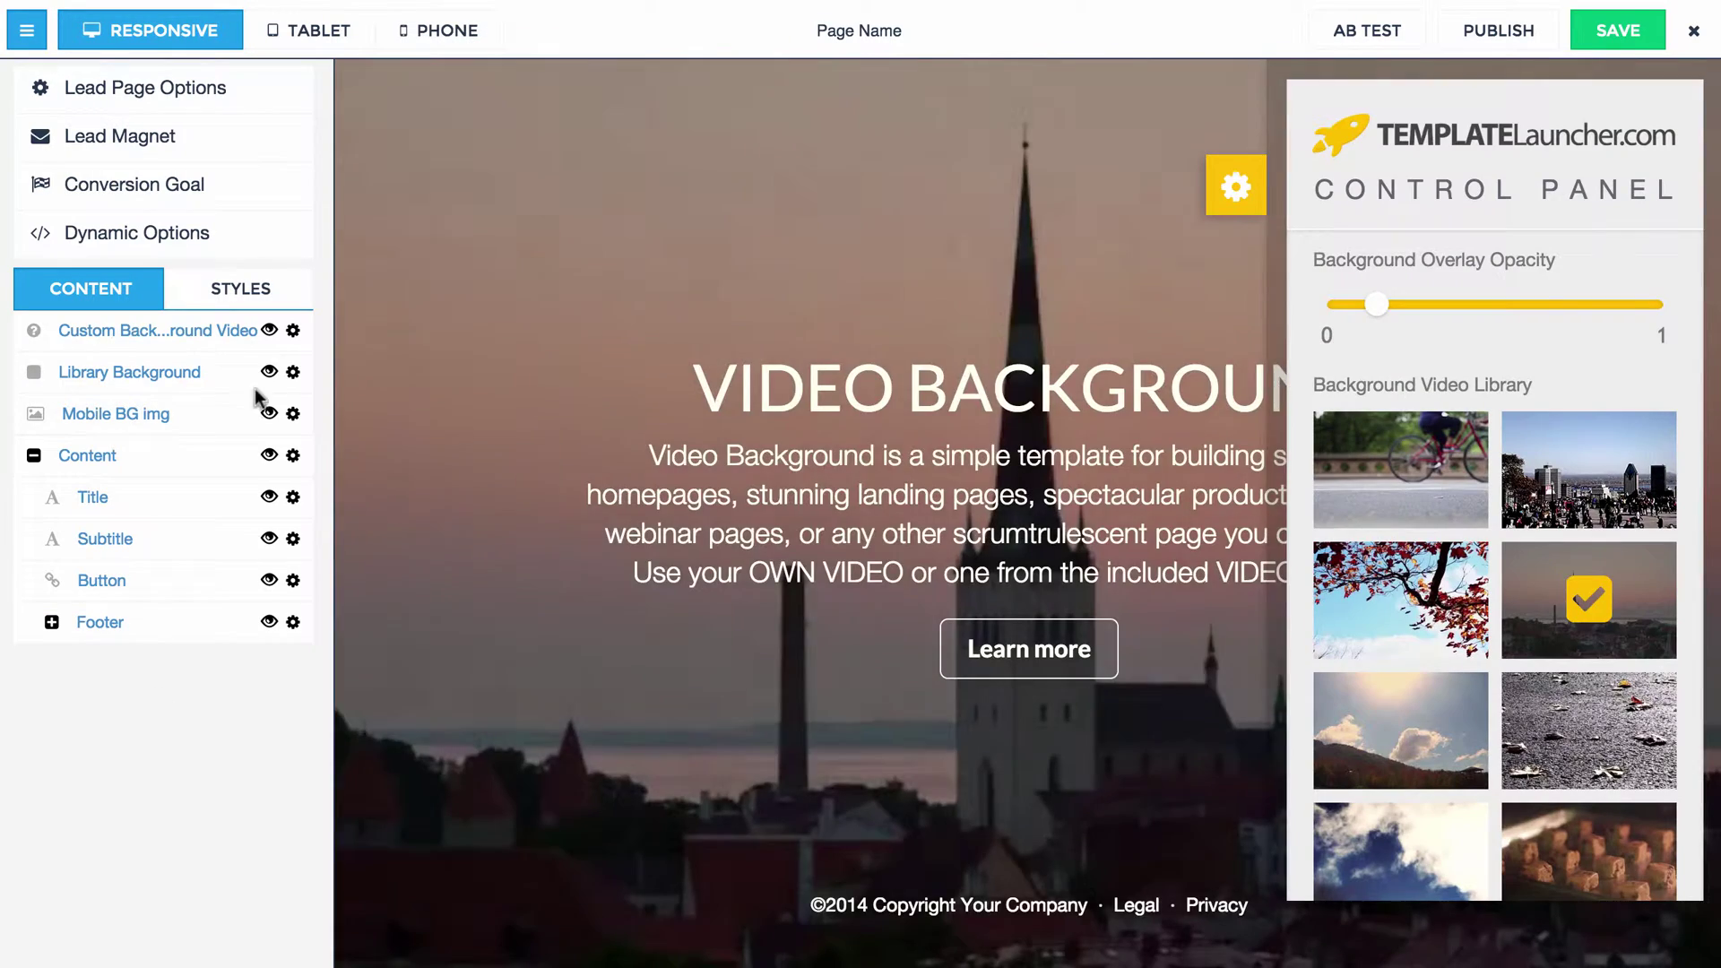
left_click(270, 373)
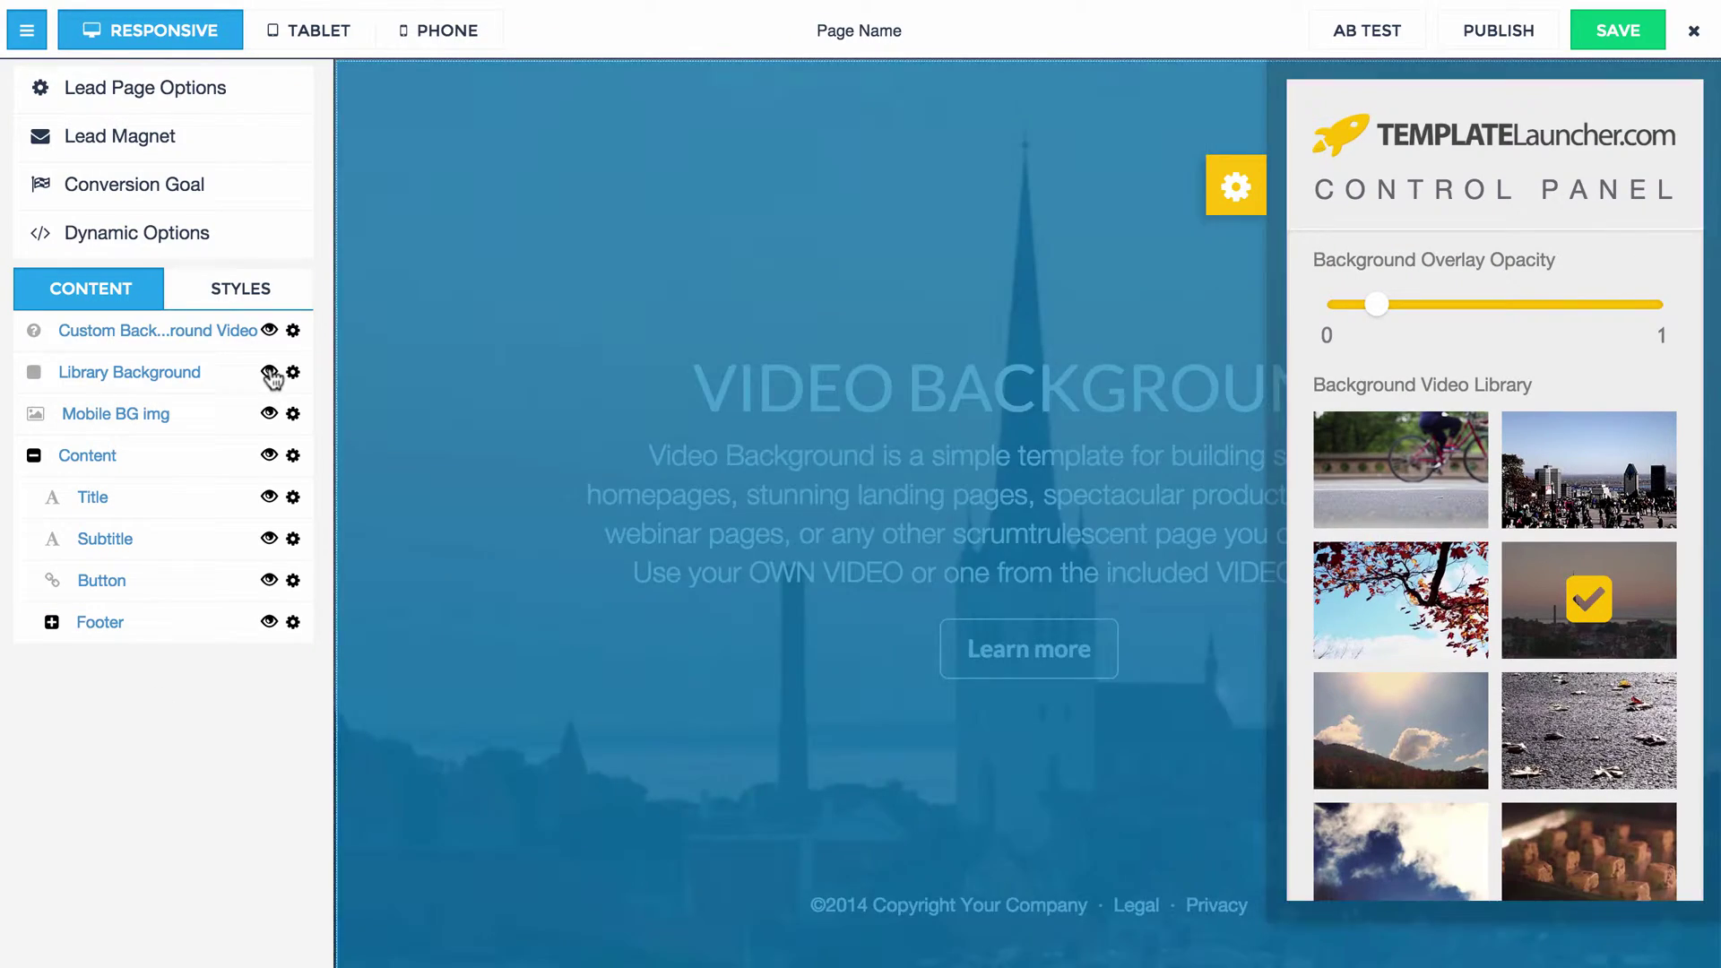
left_click(270, 373)
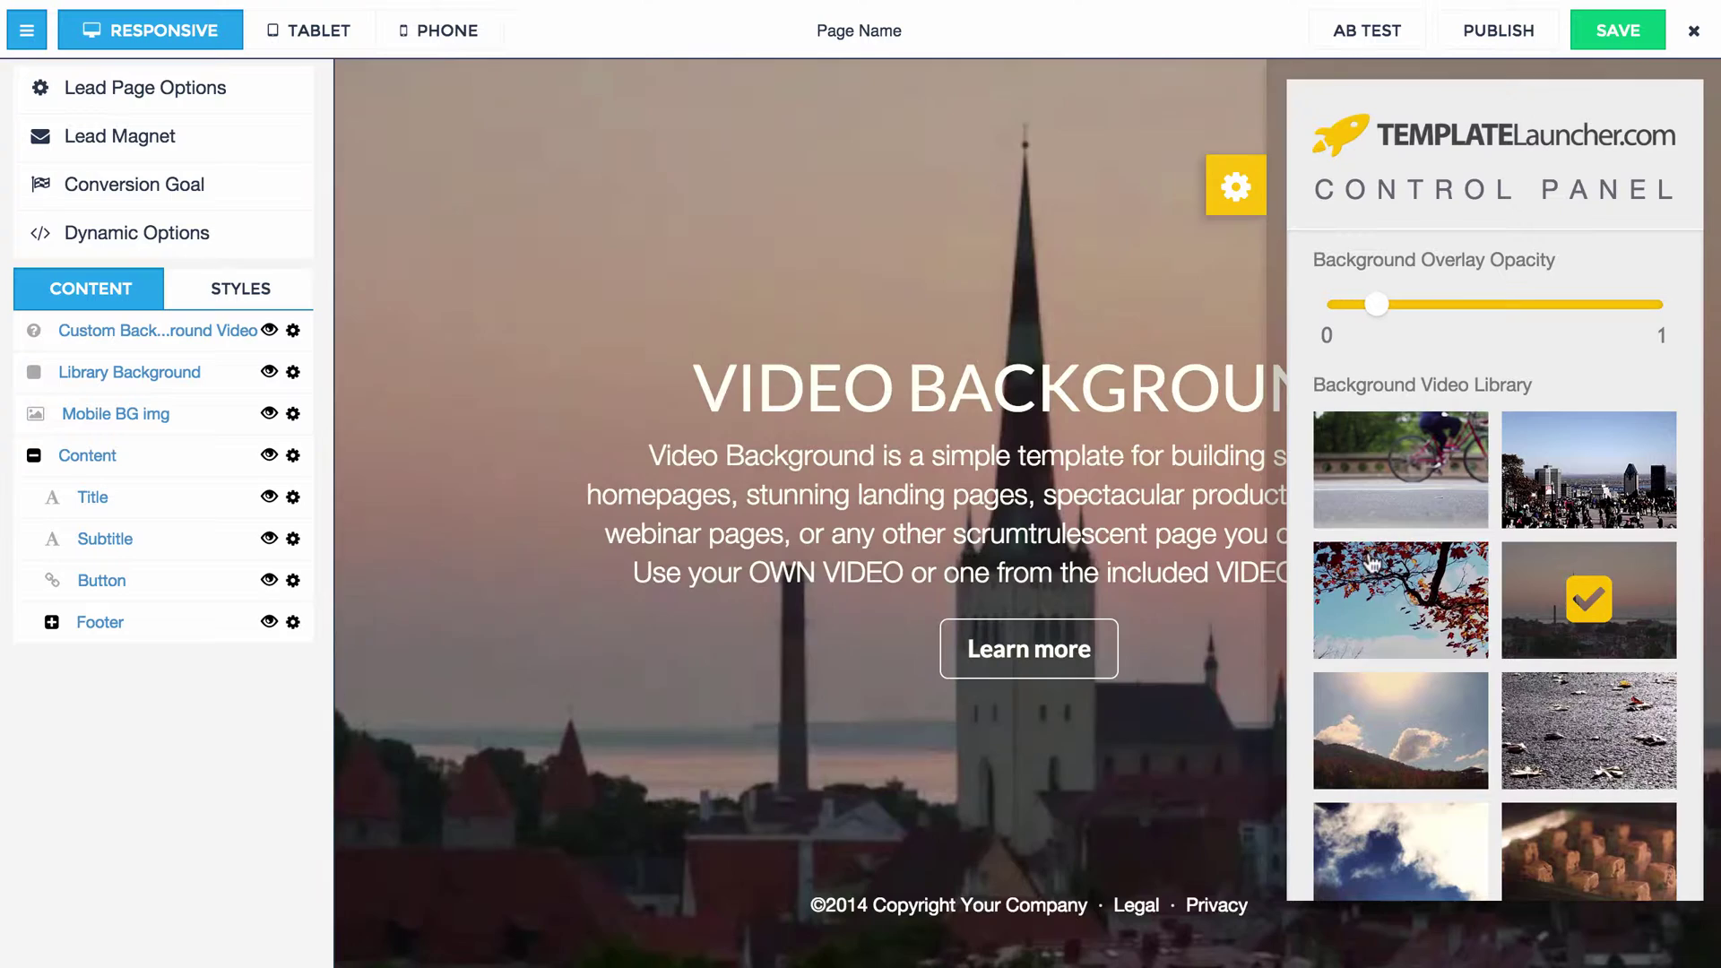
left_click(1589, 468)
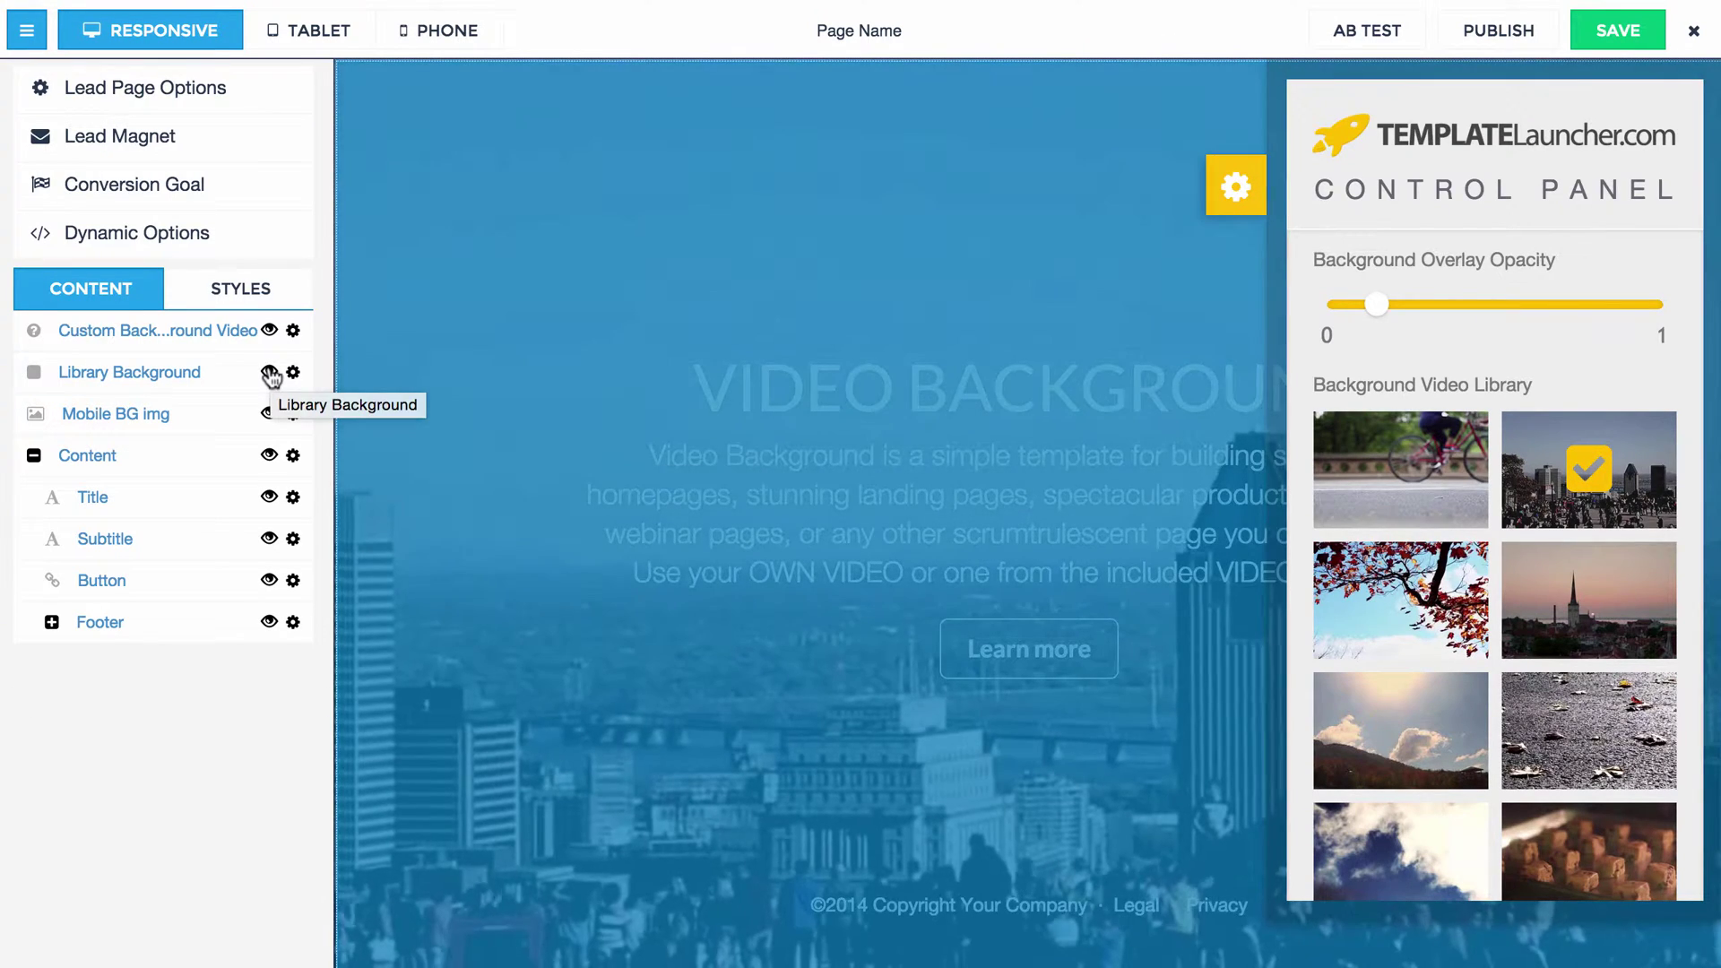
left_click(270, 373)
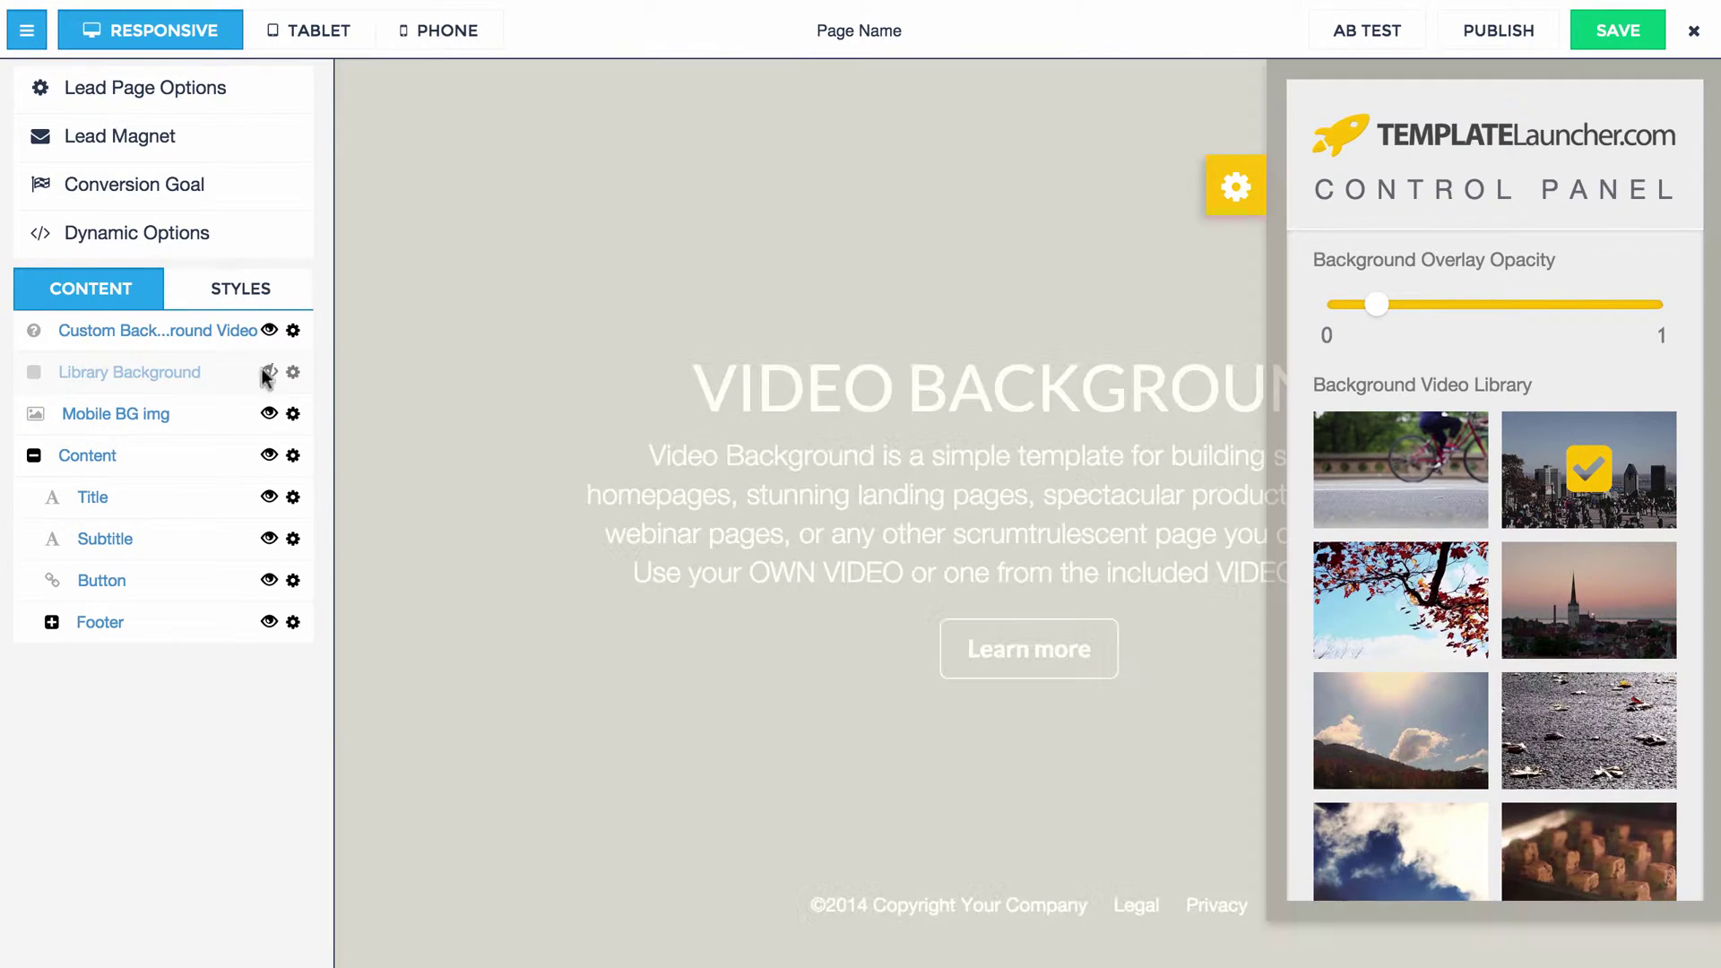
left_click(1241, 186)
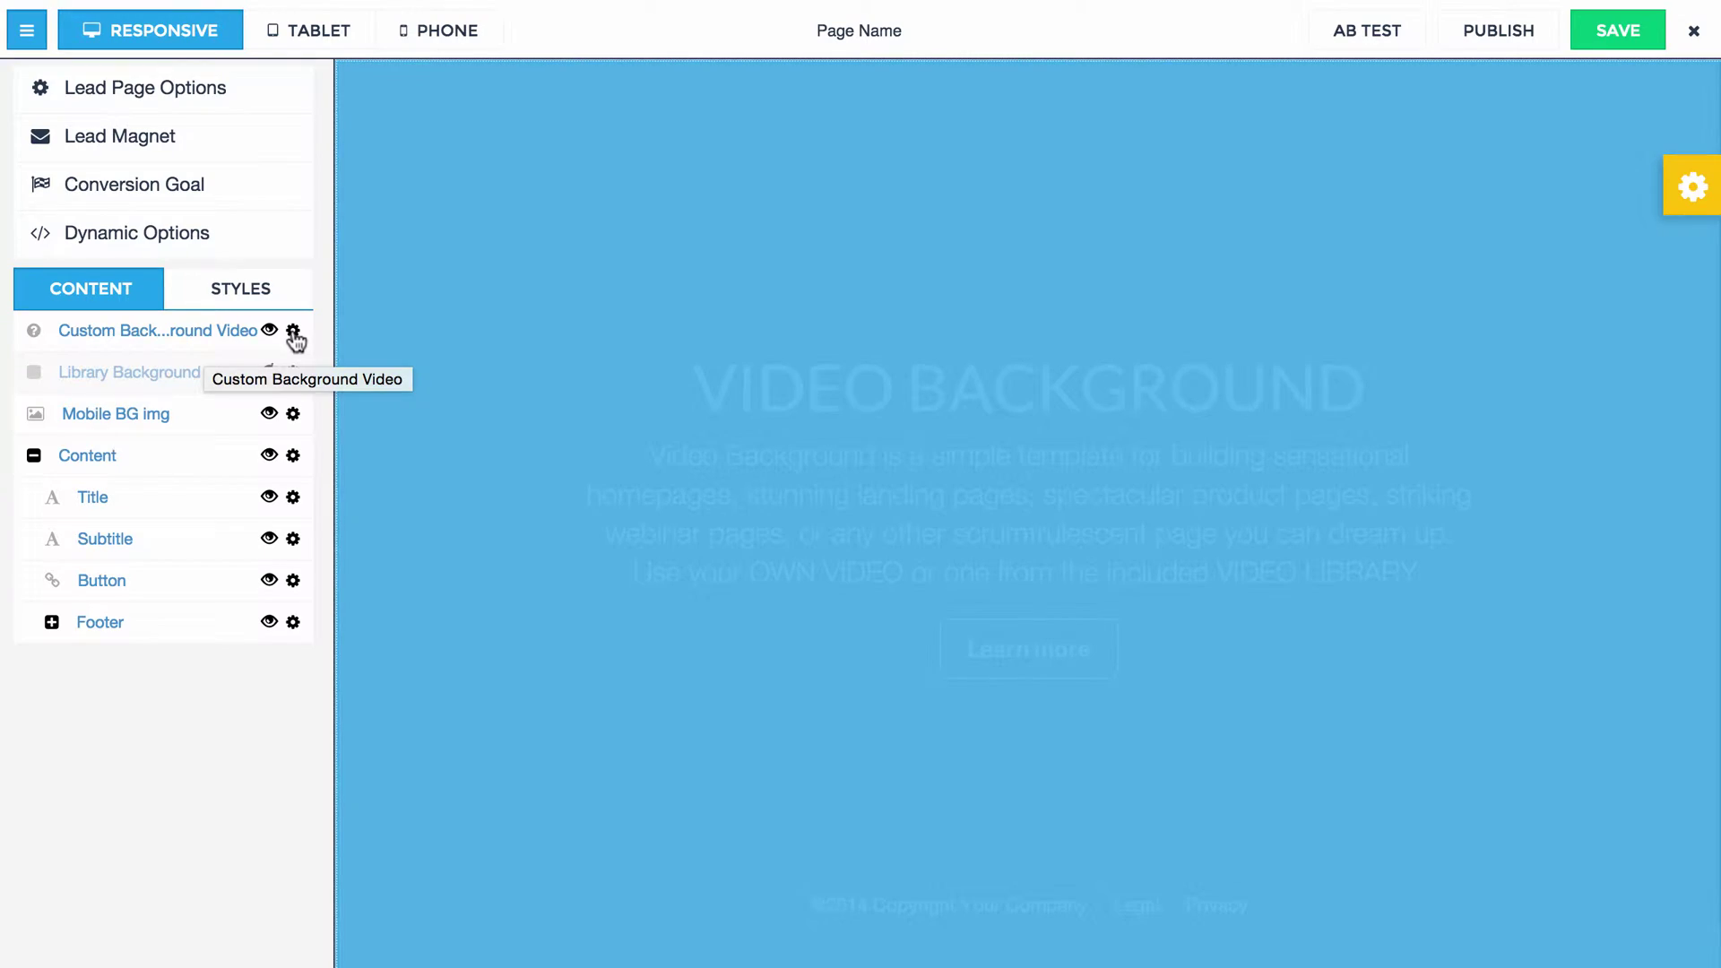
Paste the looping YouTube link (?version=3&loop=1&autoplay=1&playlist=) into the custom background video field
left_click(293, 332)
left_click(332, 385)
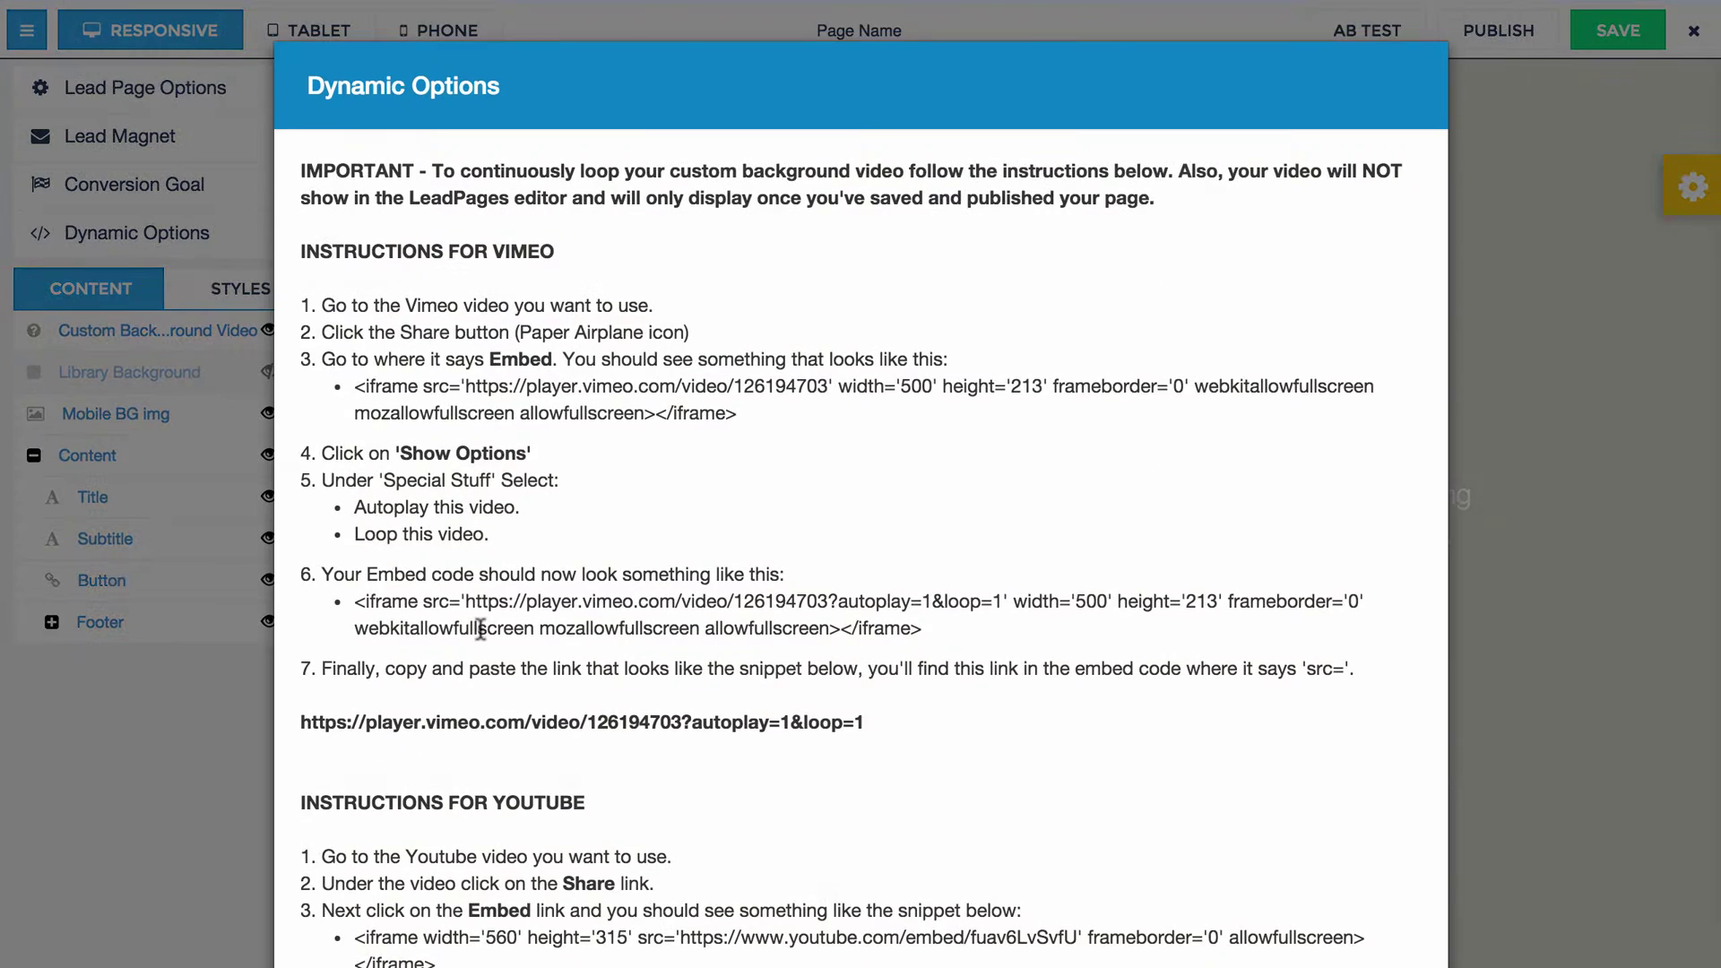
scroll(524, 509, "down", 6)
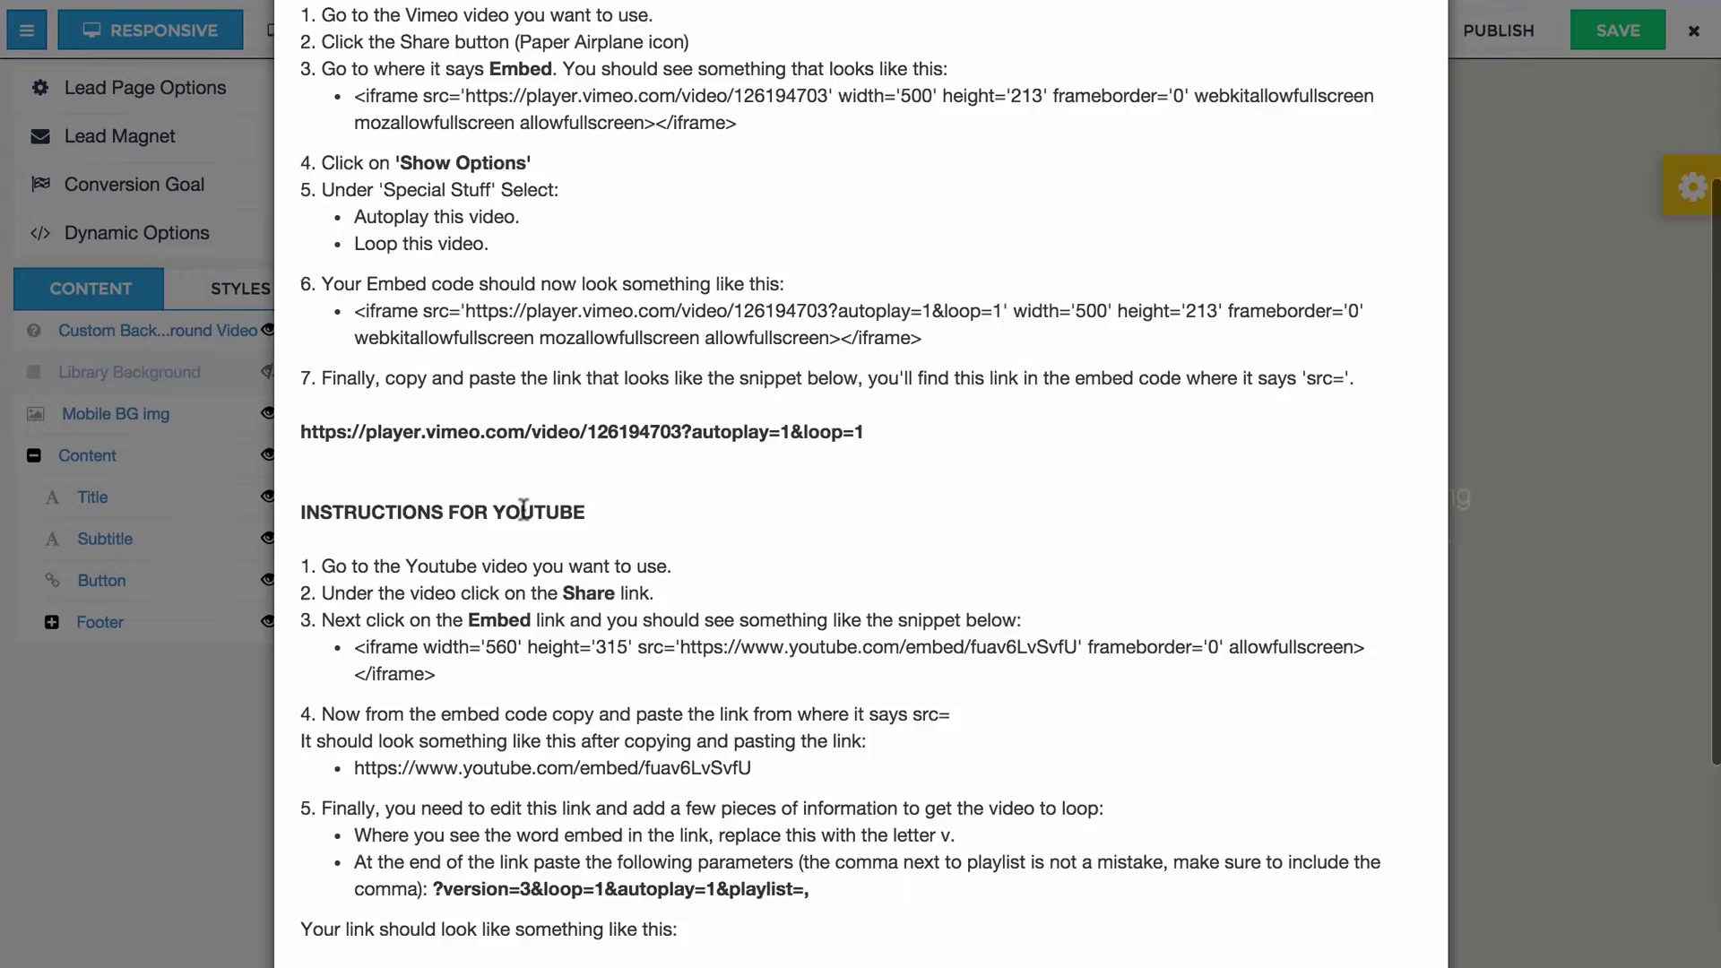
scroll(524, 508, "down", 1)
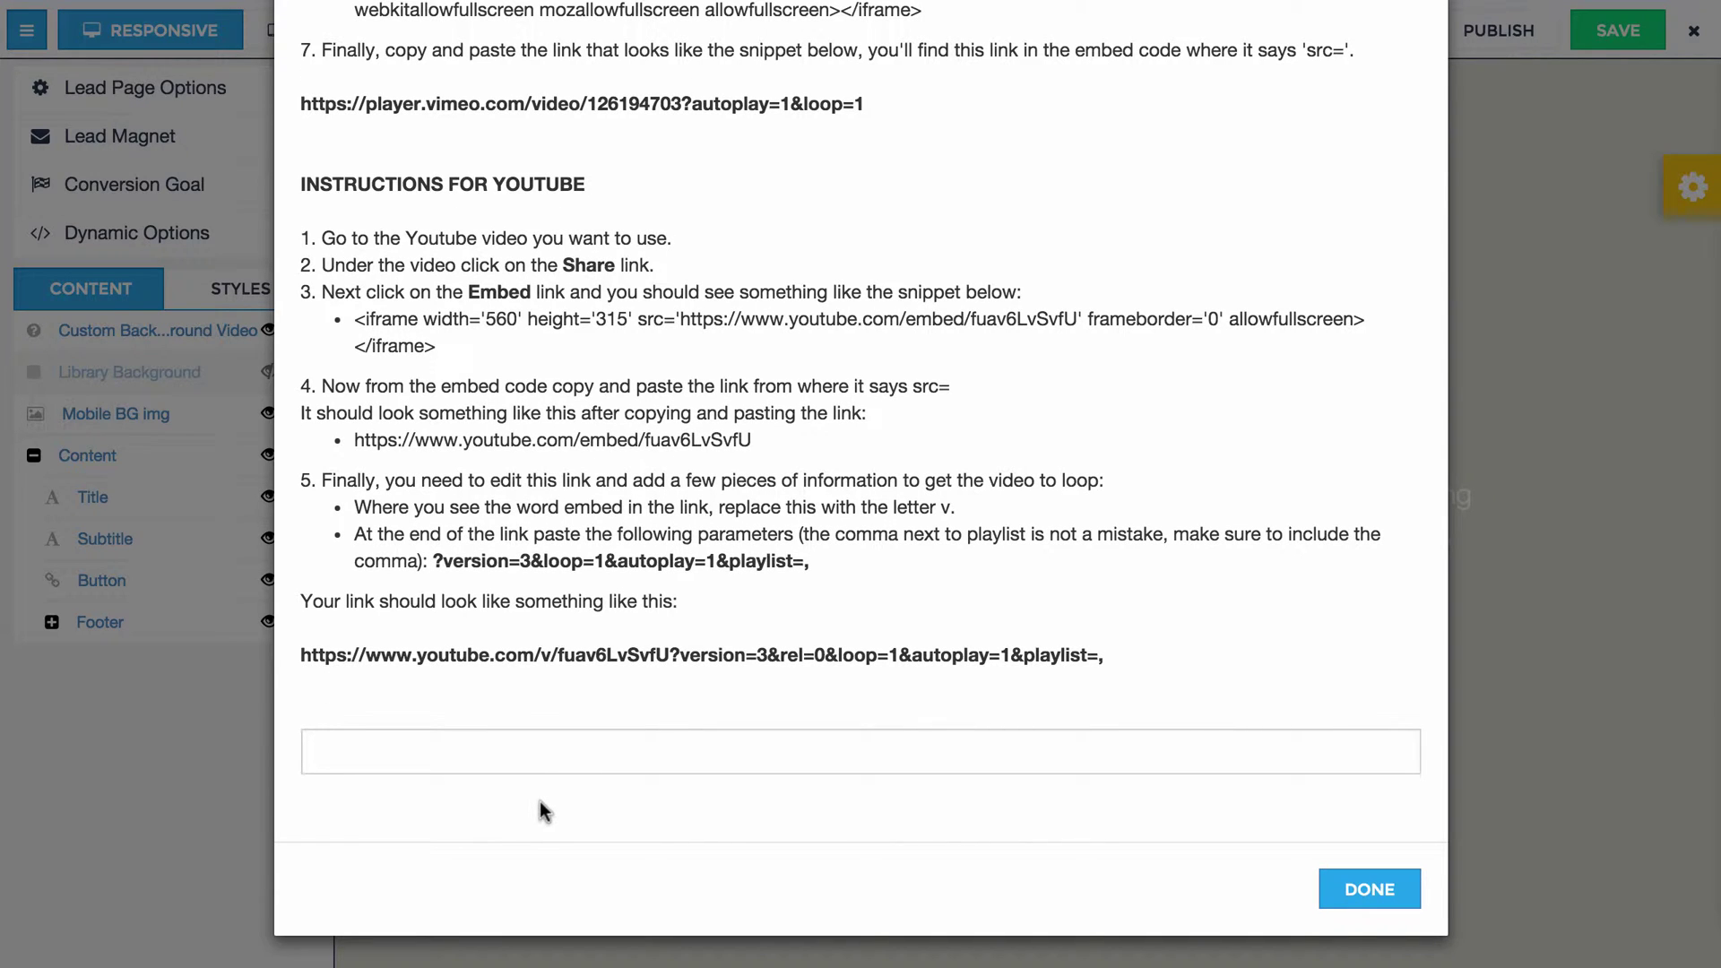
left_click(492, 759)
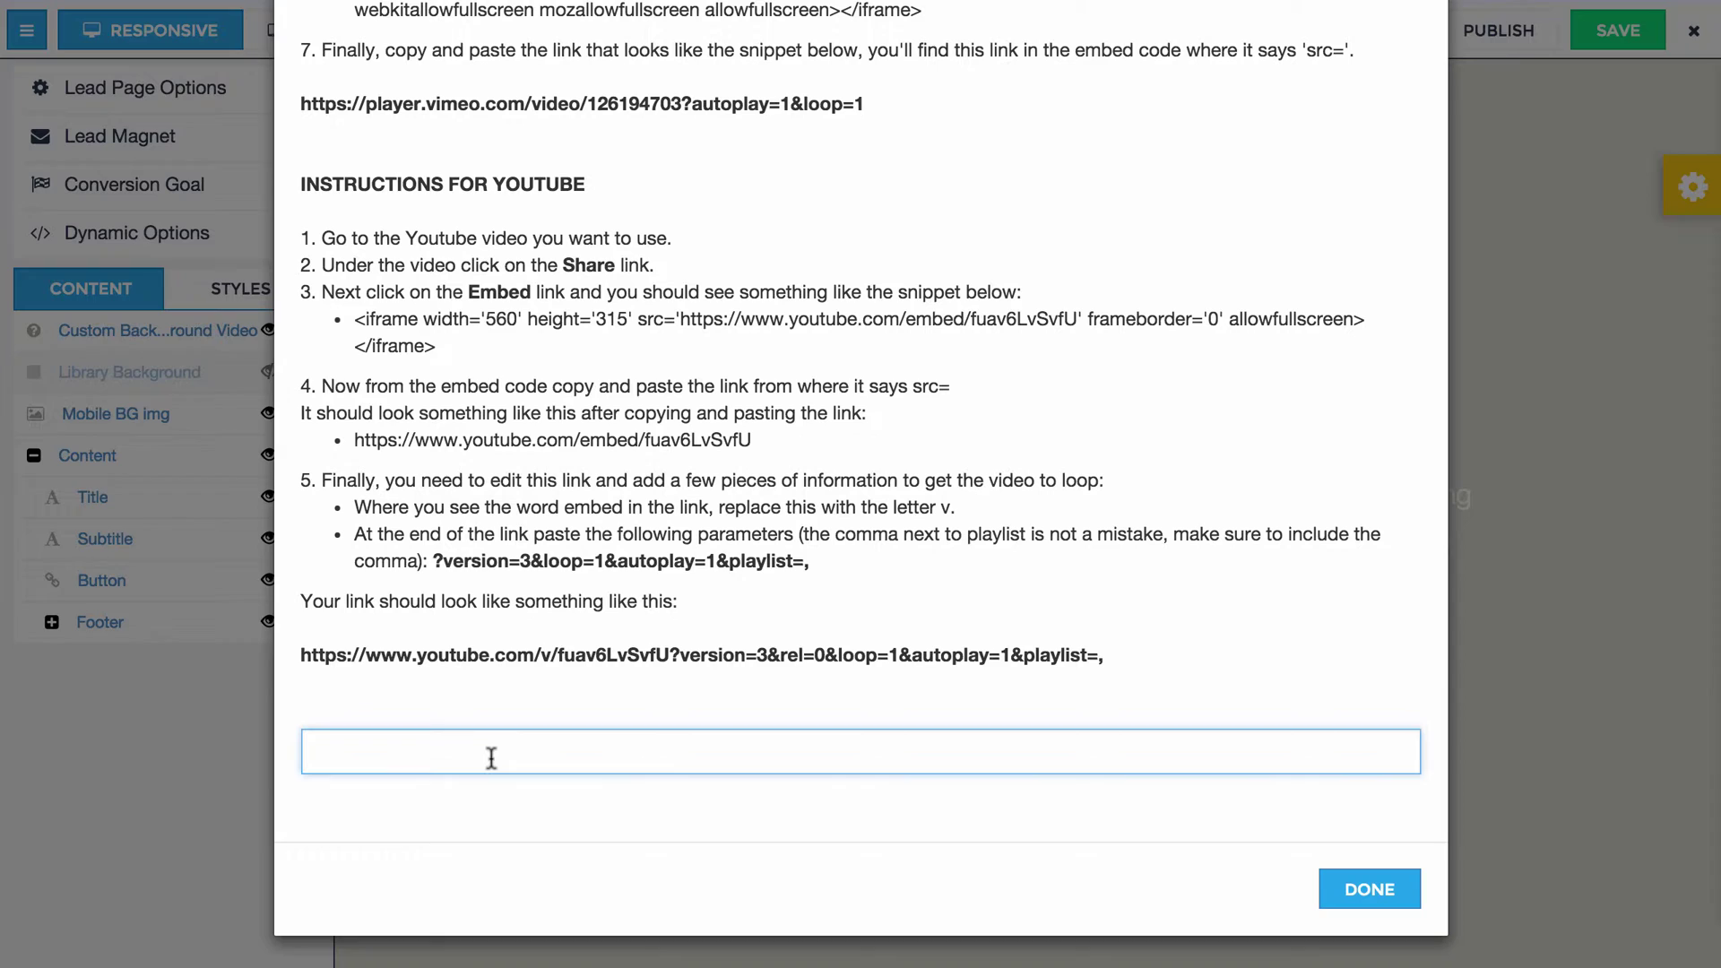
type("https://www.youtube.com/v/8jQRKtssNvA ?version=3&loop=1&autoplay=1&playlist=,")
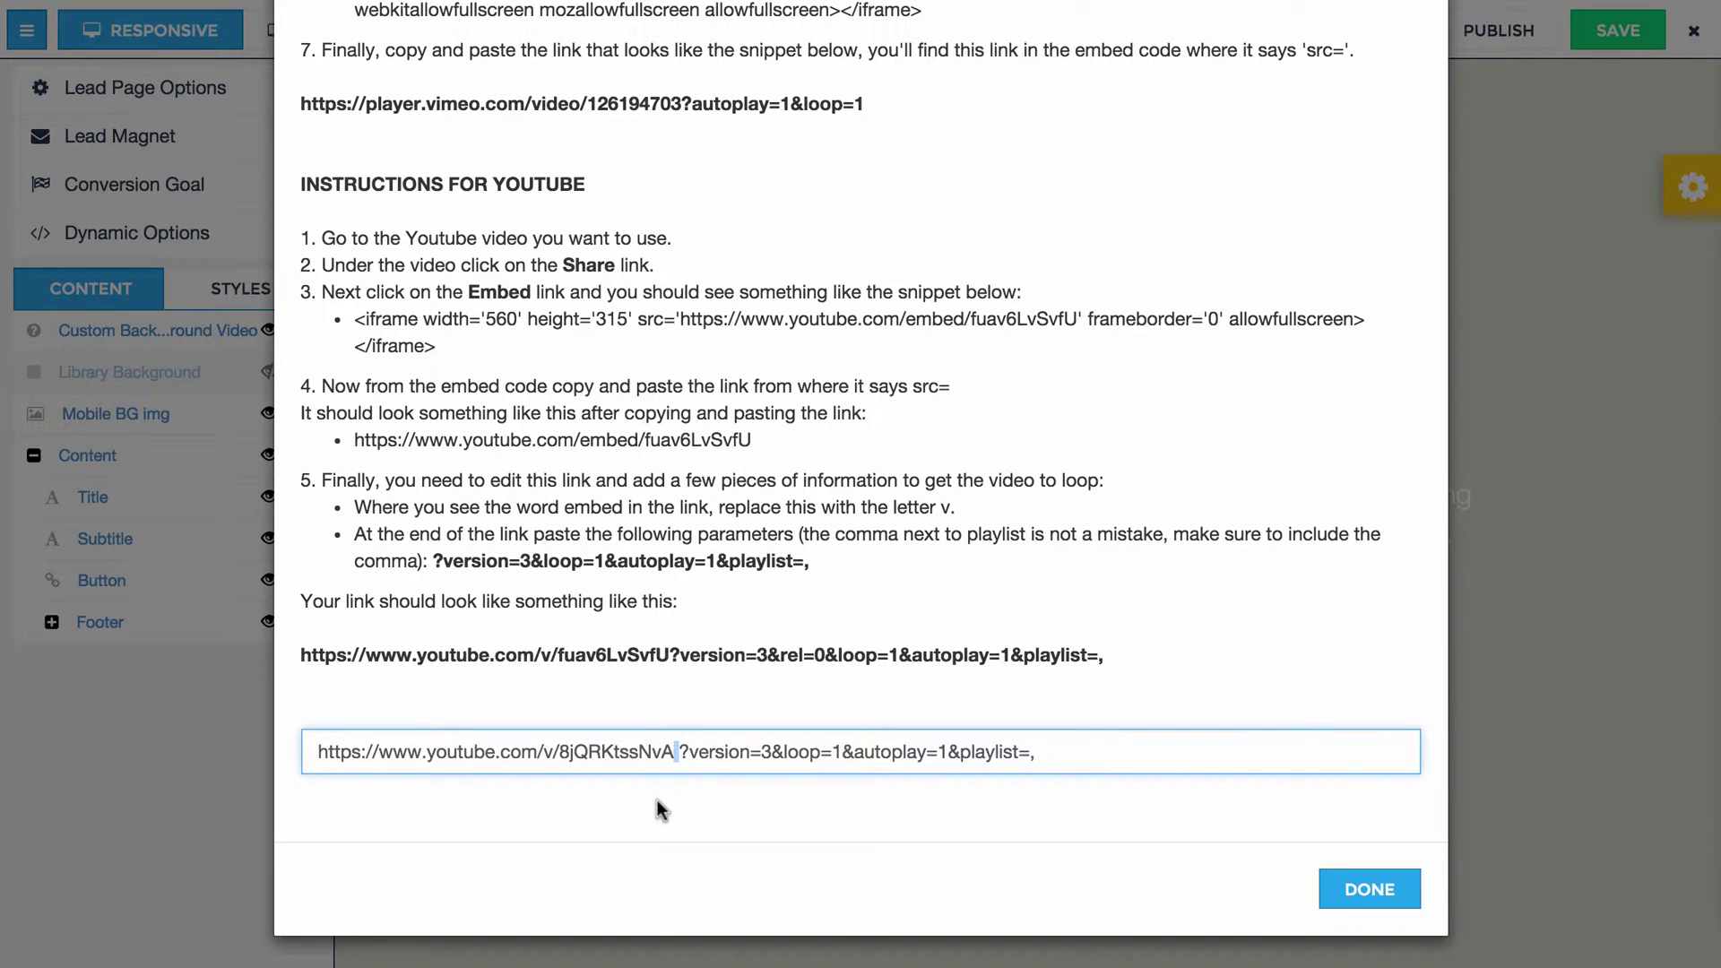
key("BackSpace")
left_click(1158, 853)
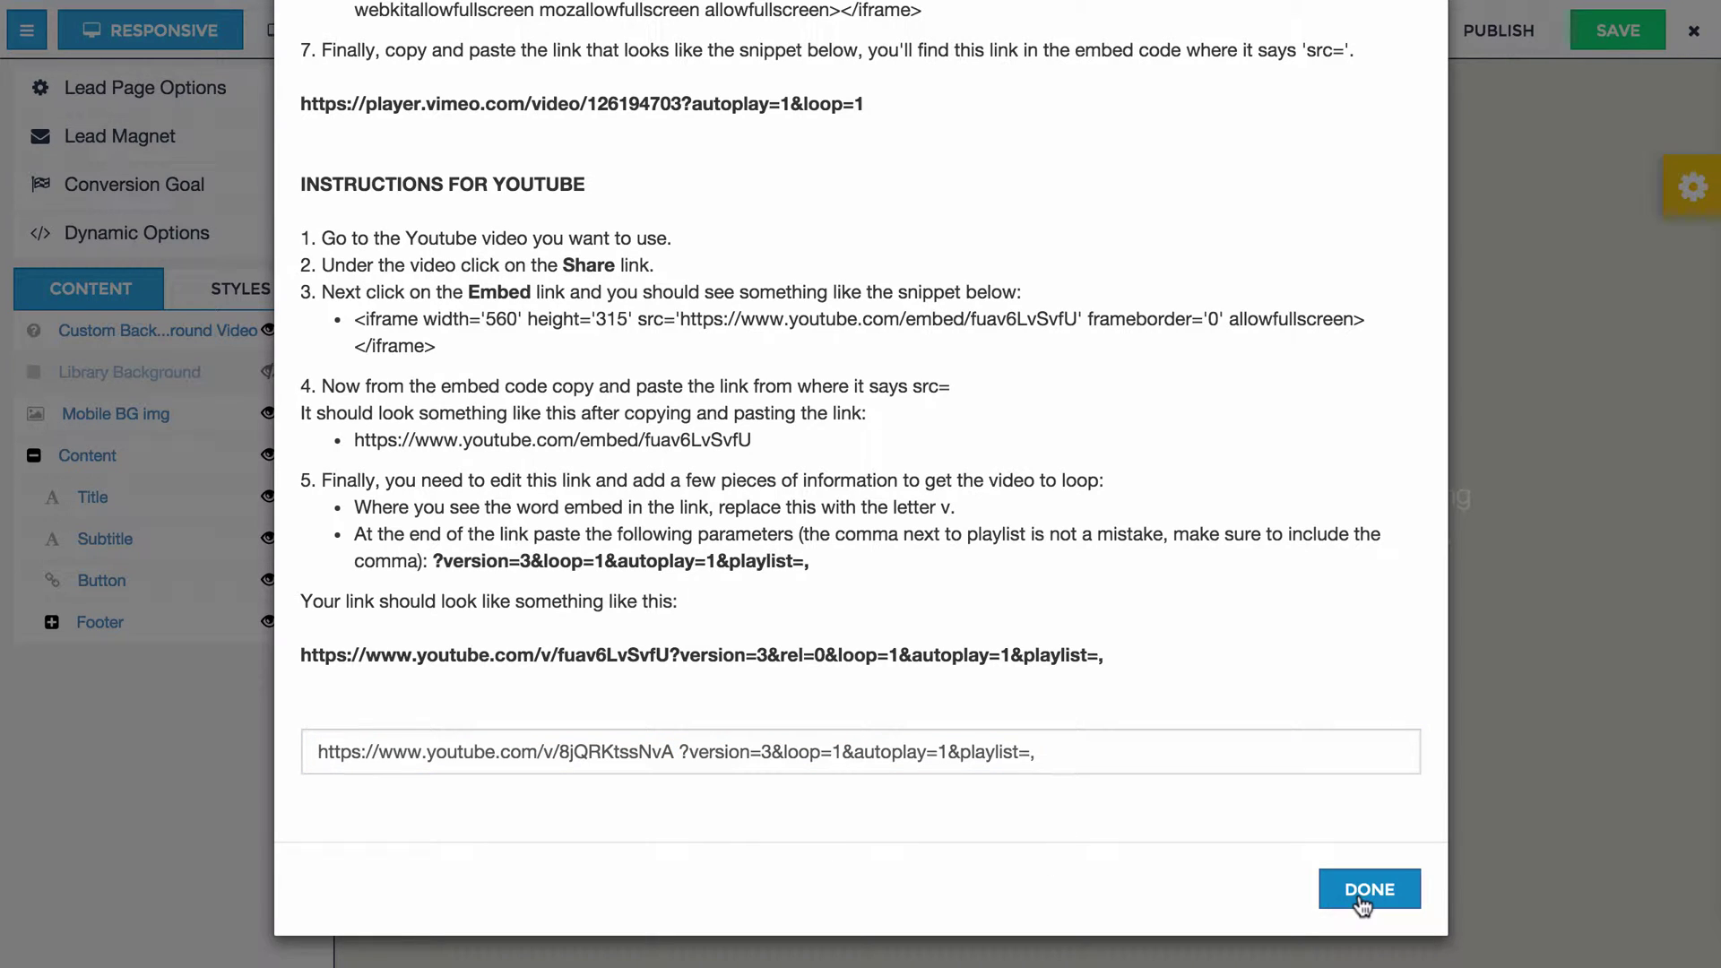
left_click(1361, 898)
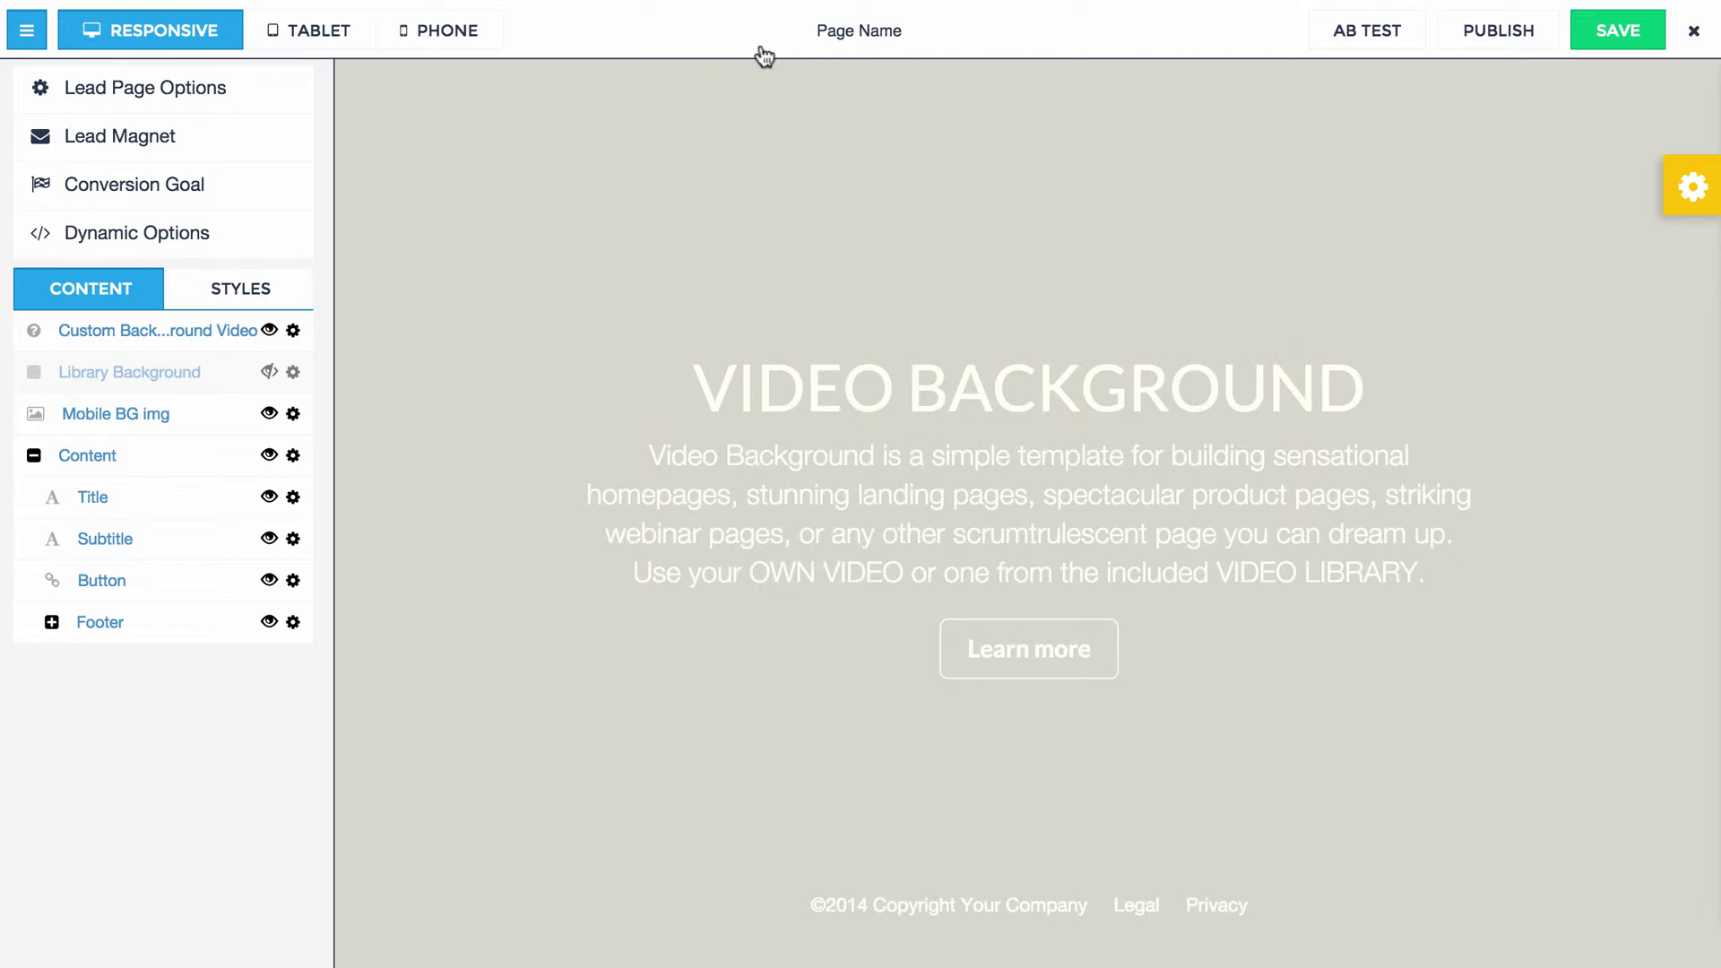
Rename the page to 'shane2' in Lead Page Options and save it
left_click(856, 36)
type("sha")
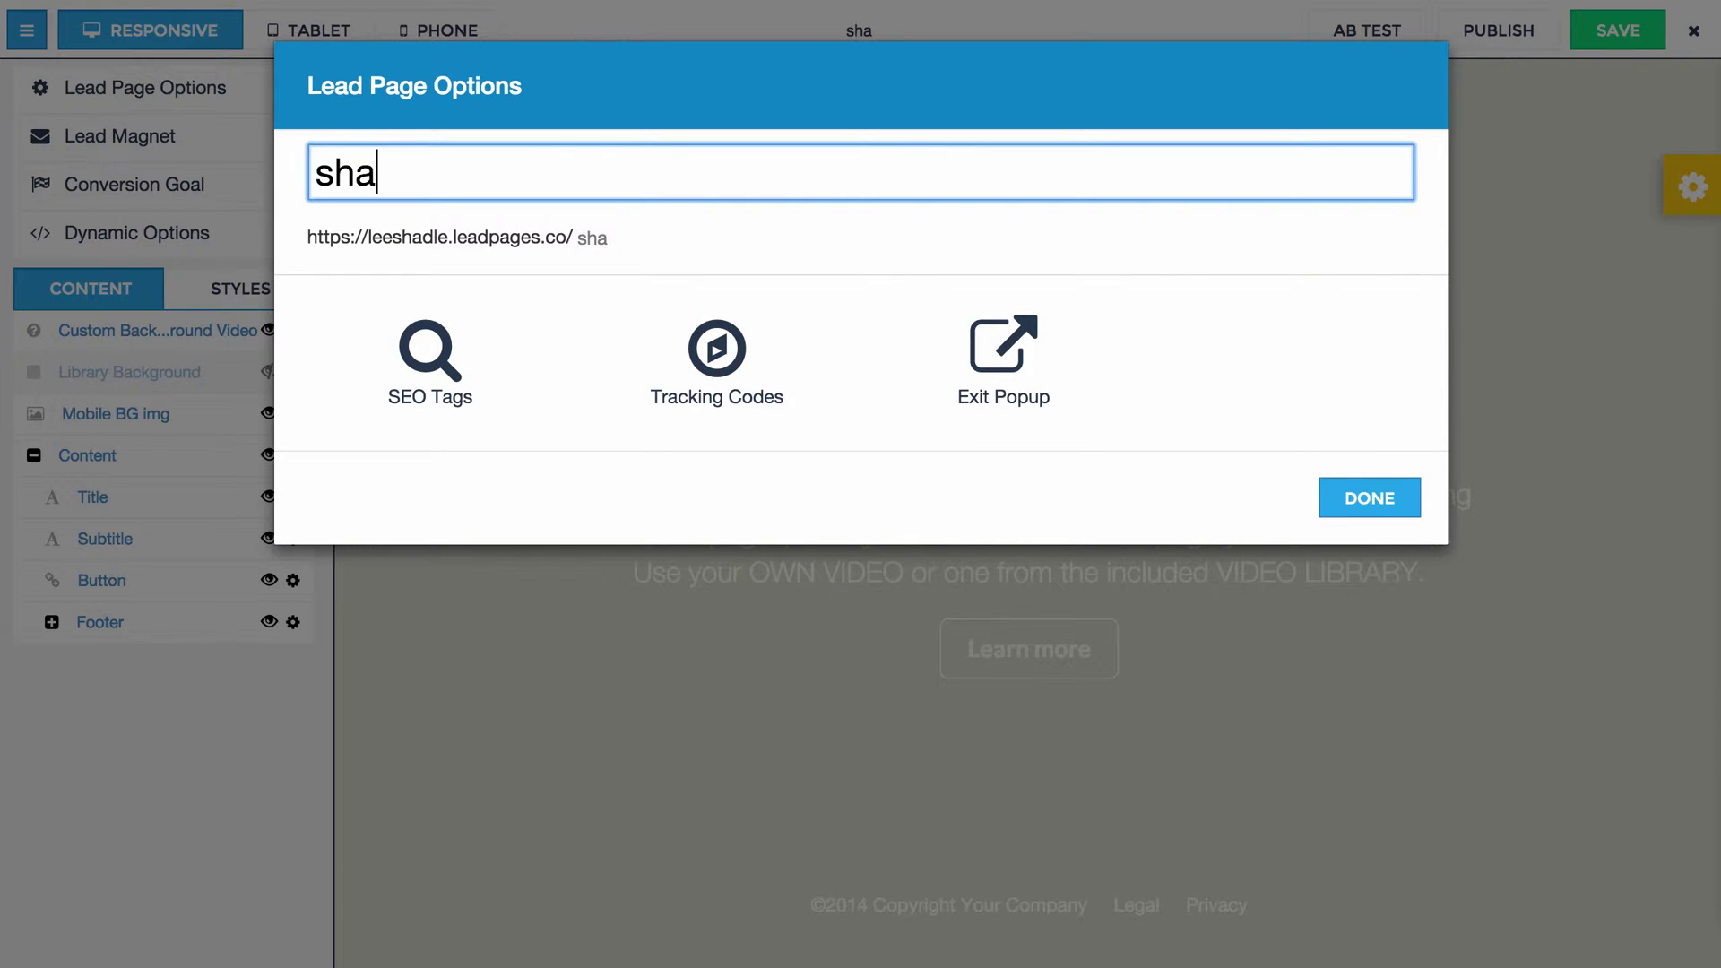
type("ne2")
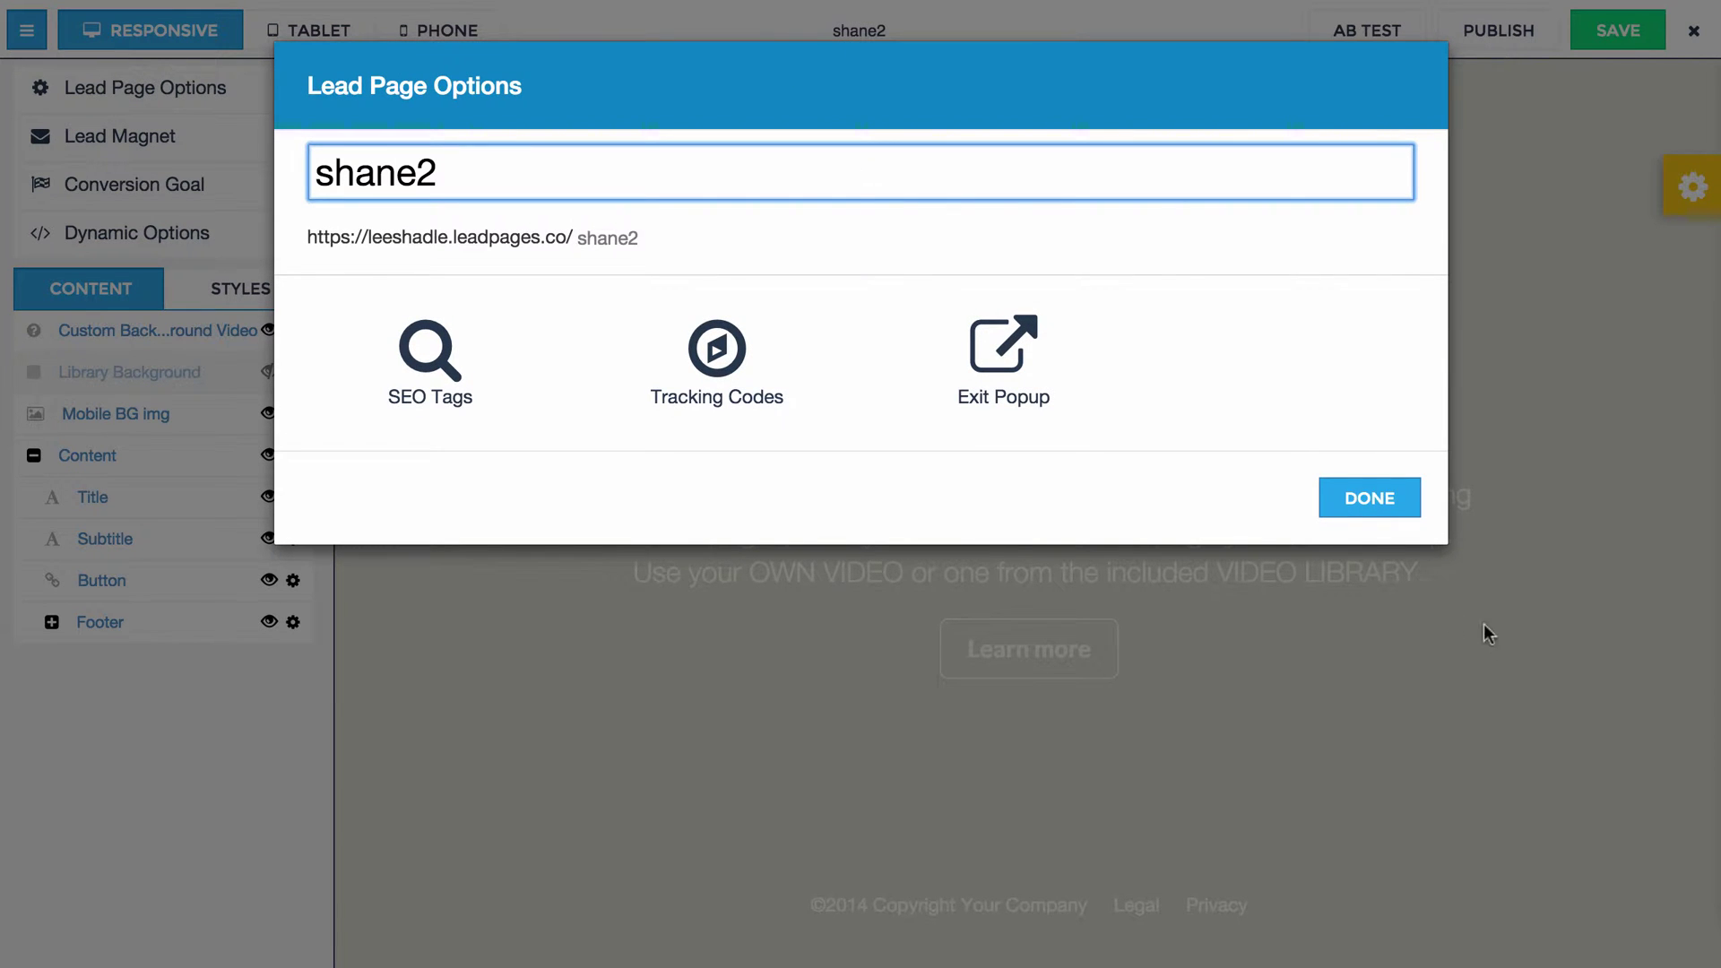
left_click(1373, 499)
left_click(1611, 41)
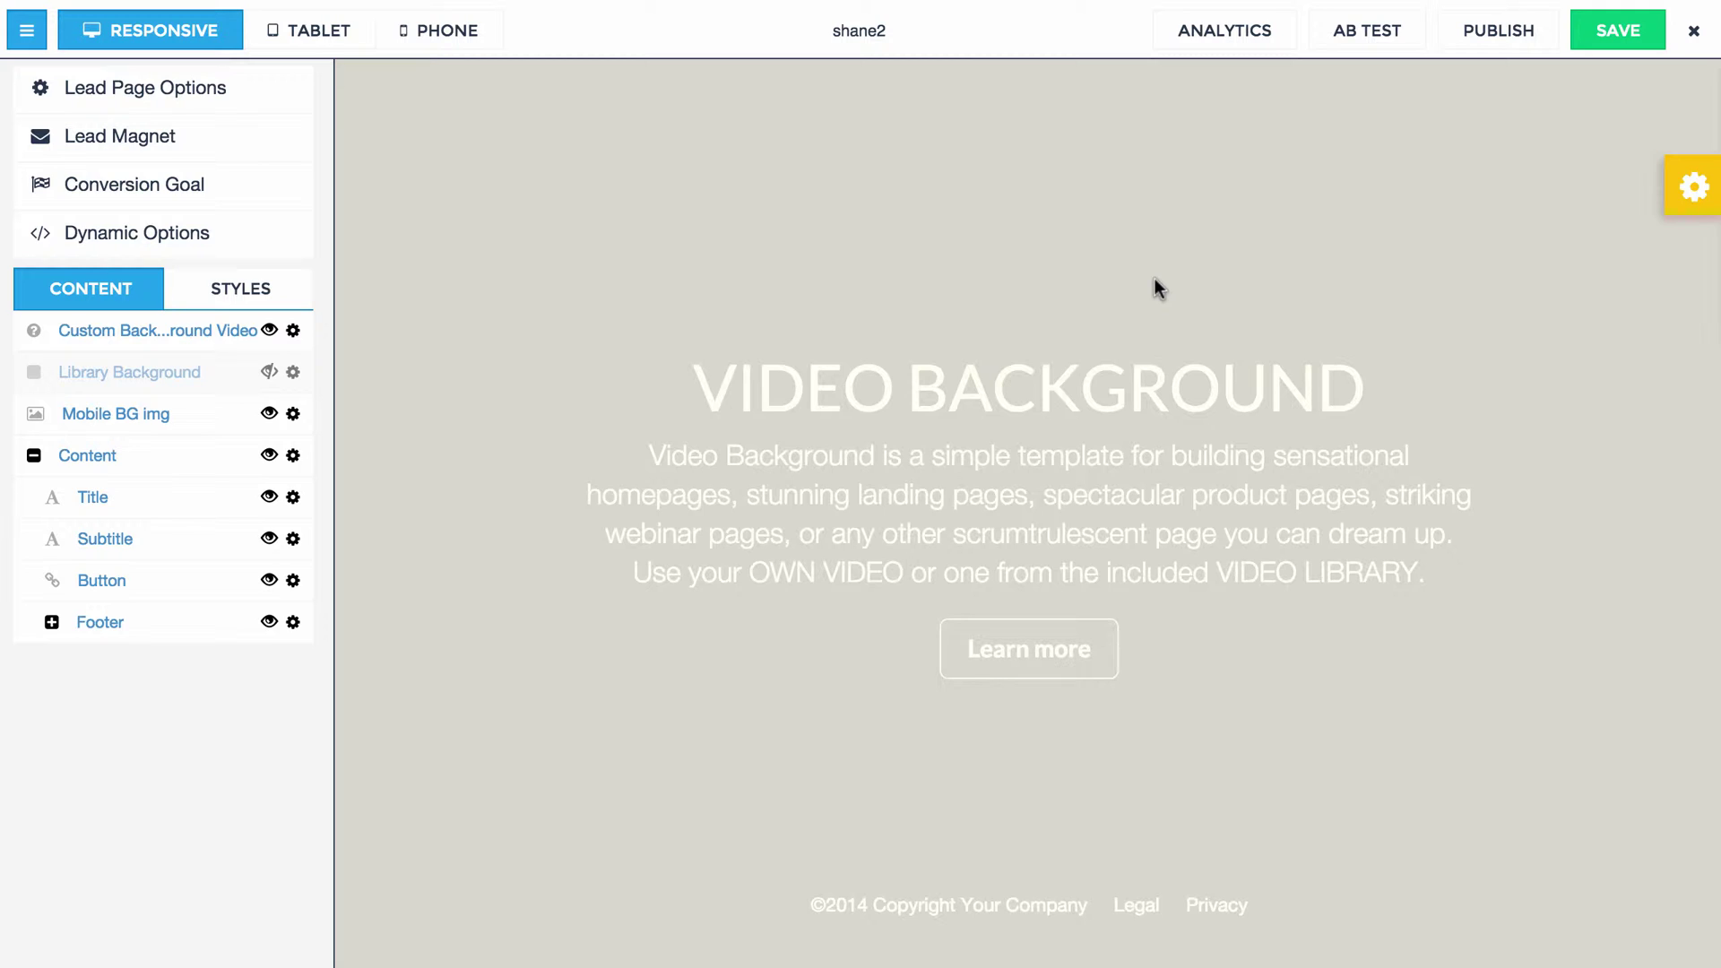
Publish the page and inspect the live page's console to find the YouTube video 404 error
left_click(1513, 35)
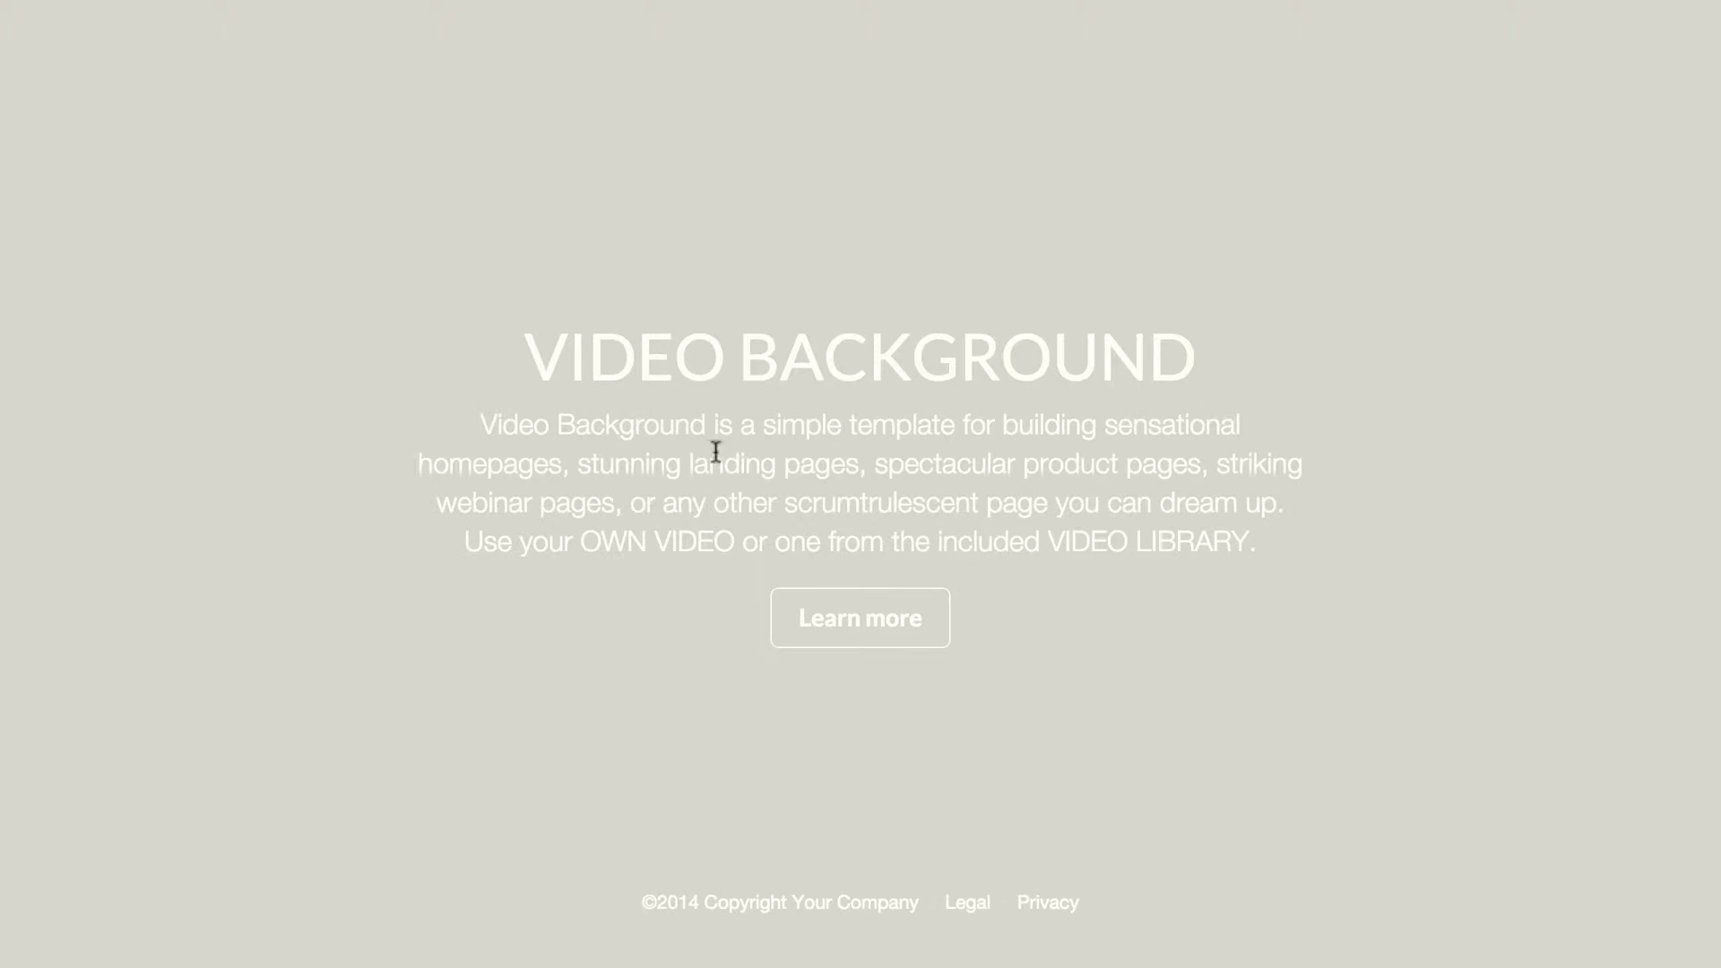
right_click(316, 250)
left_click(360, 495)
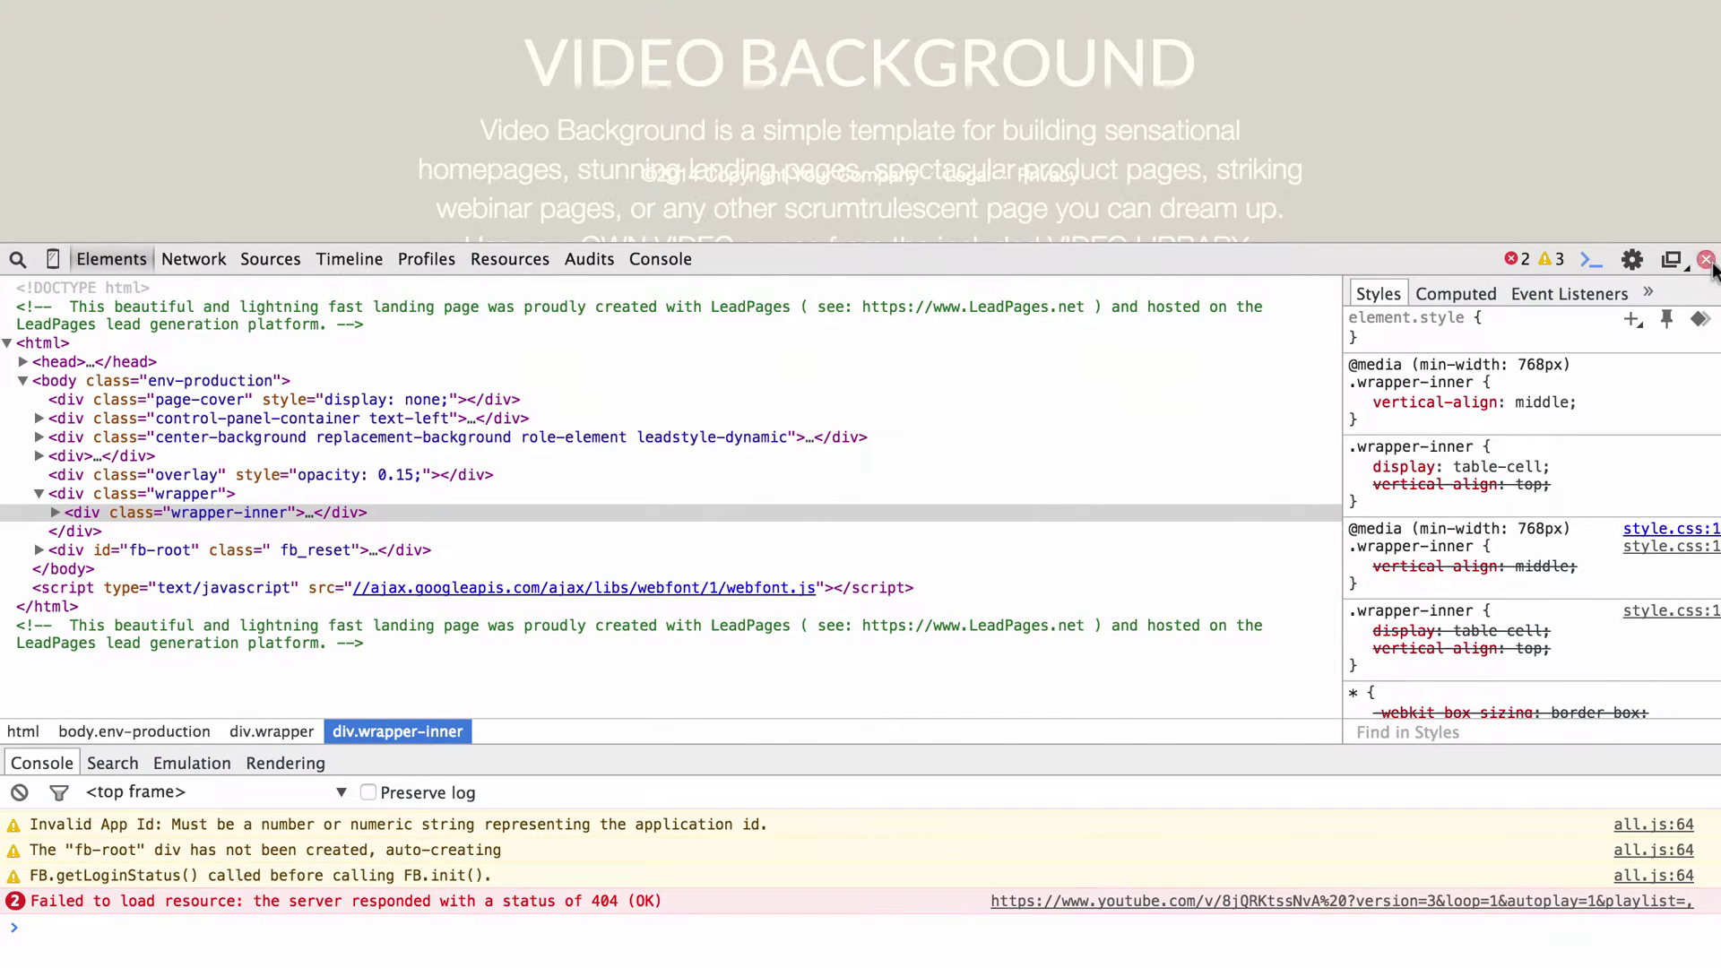
left_click(1706, 260)
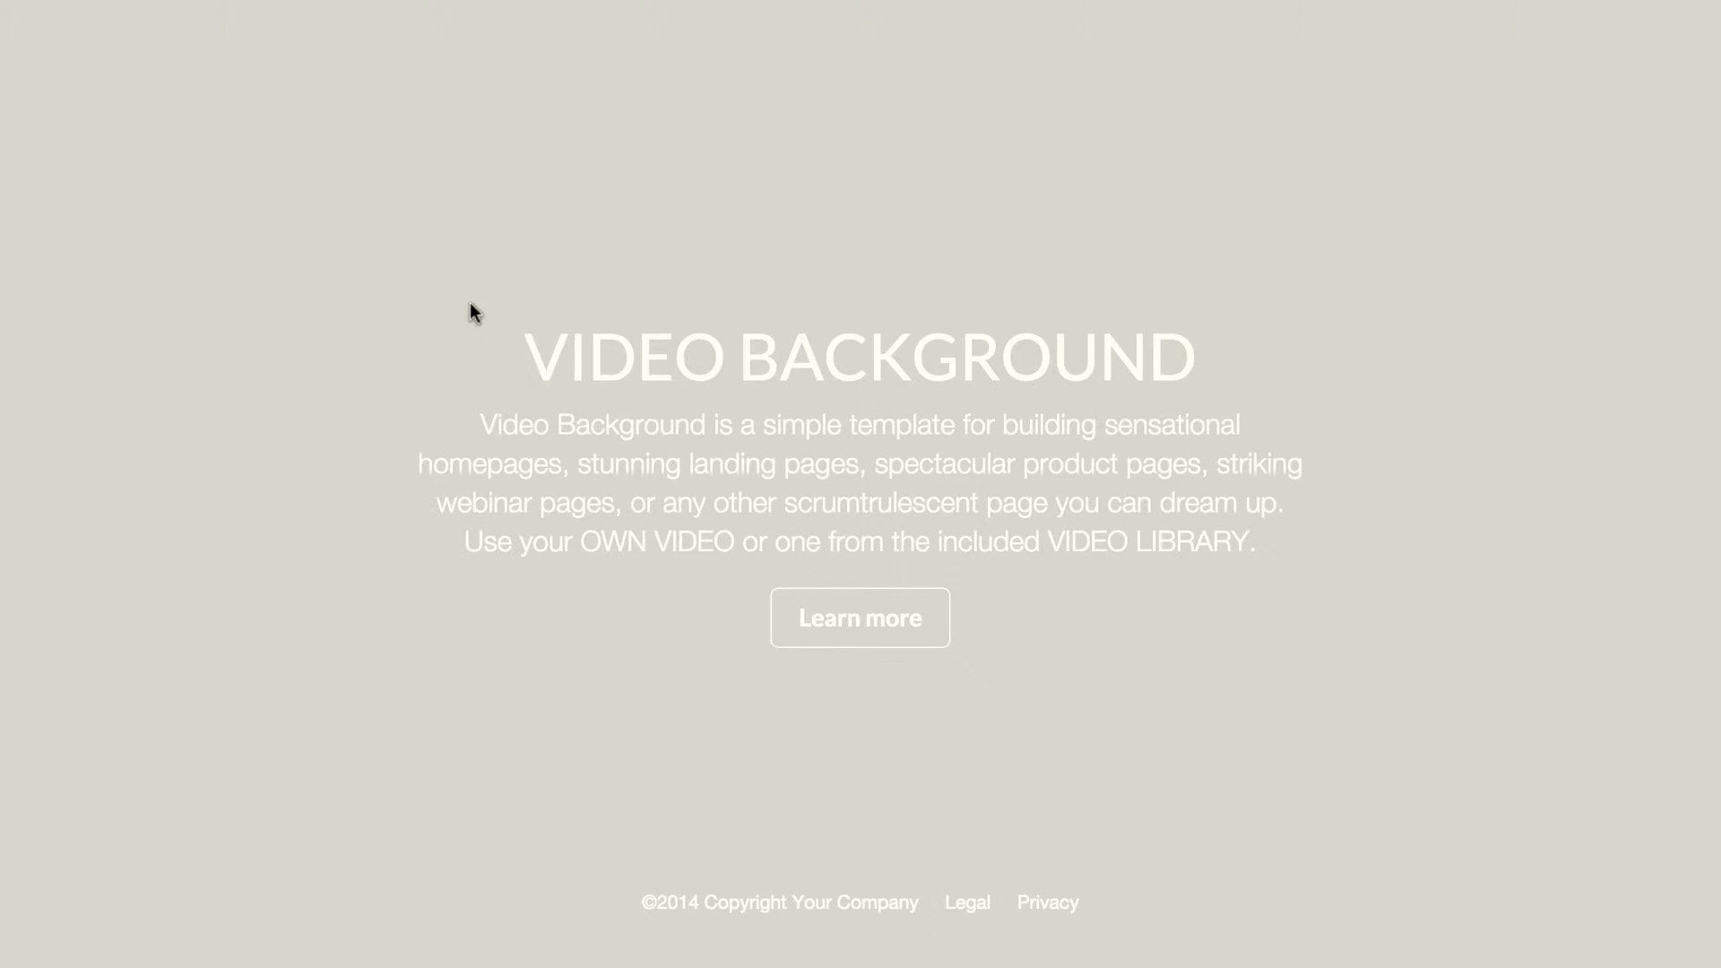
right_click(293, 154)
left_click(711, 219)
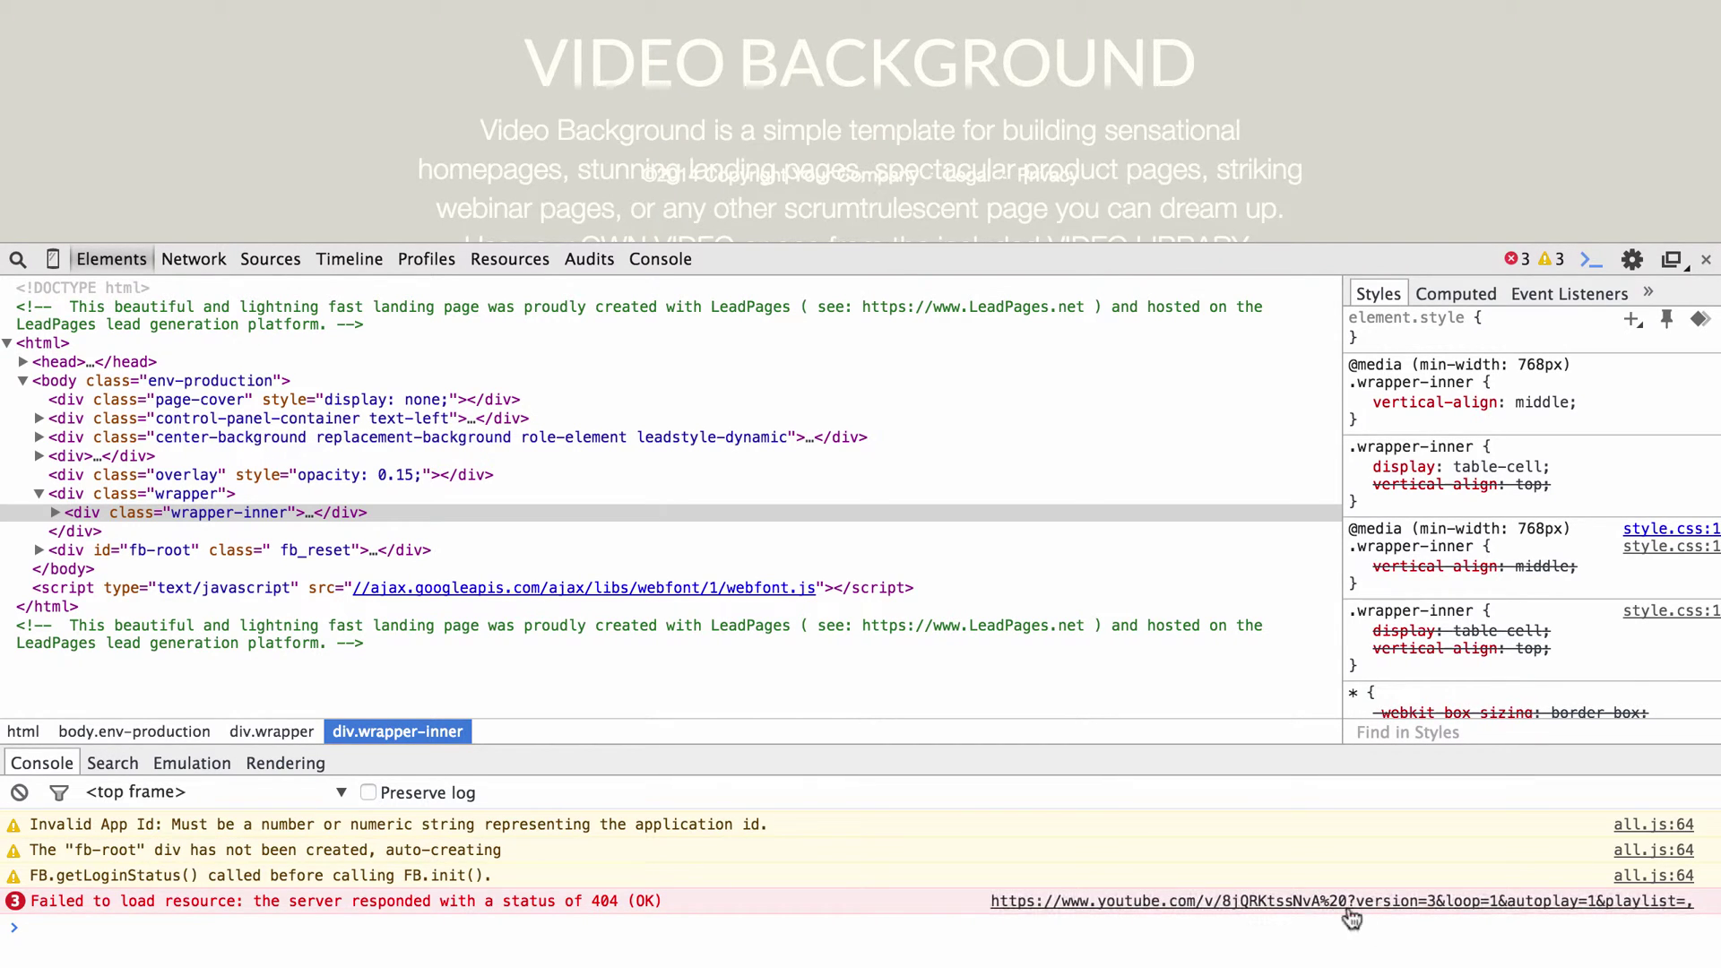
Back in the editor, delete the space before ?version in the custom background video link
left_click(1706, 260)
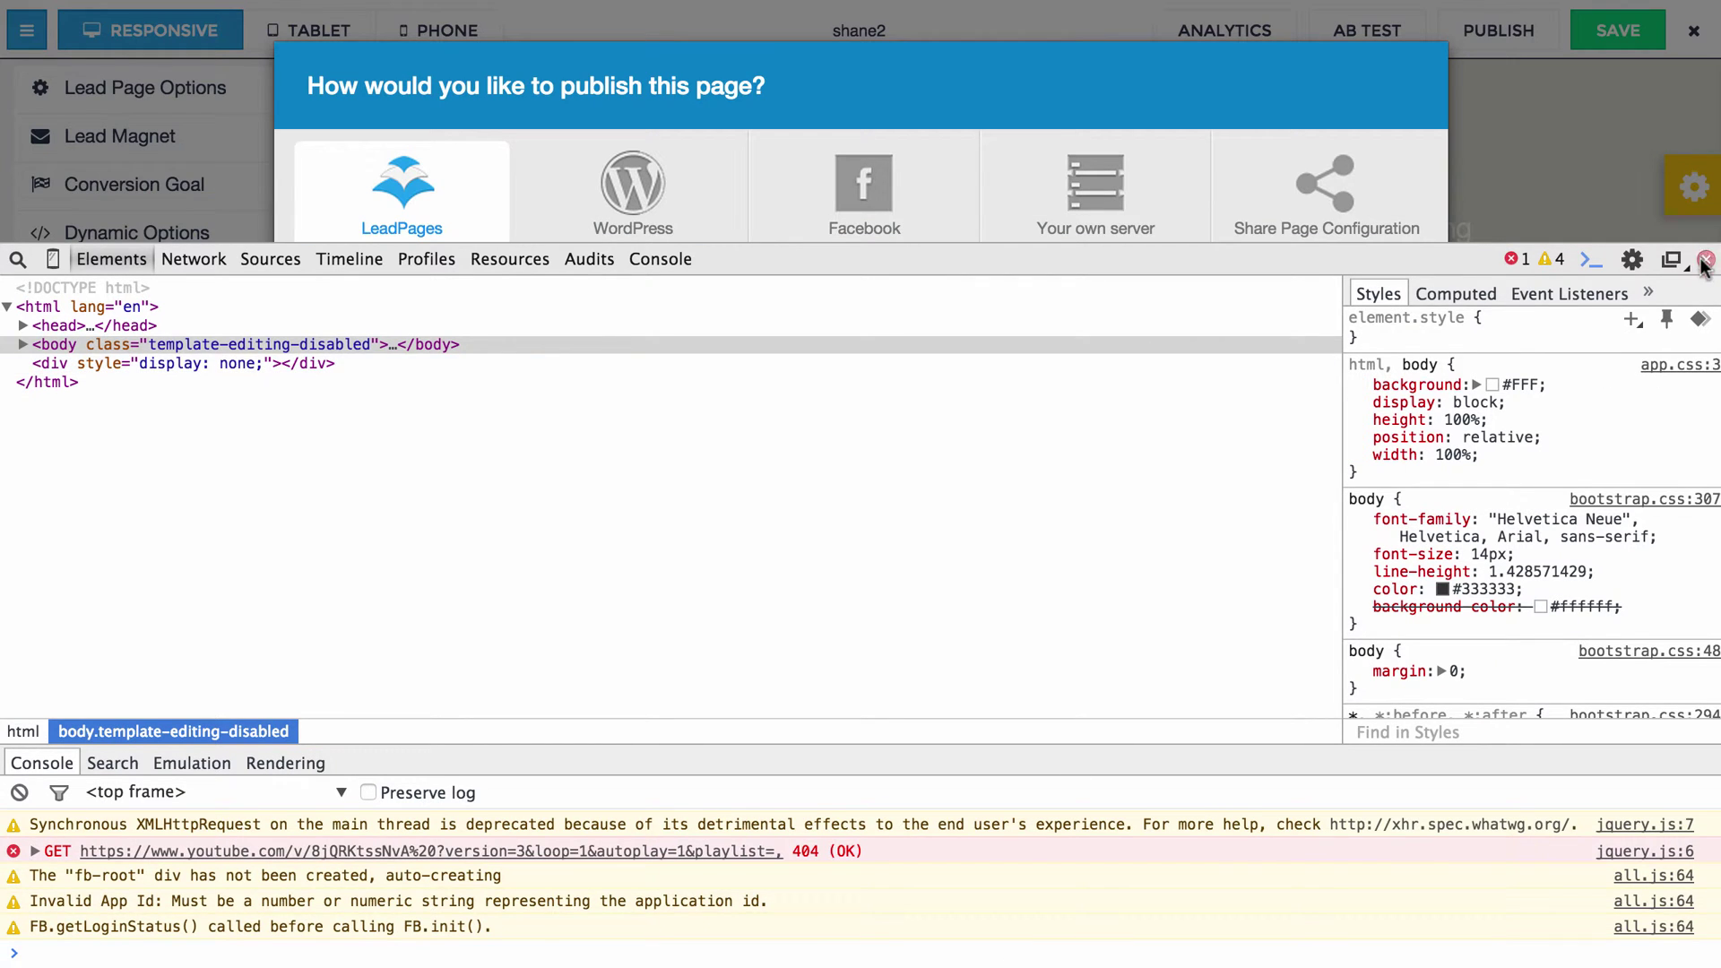
left_click(1706, 260)
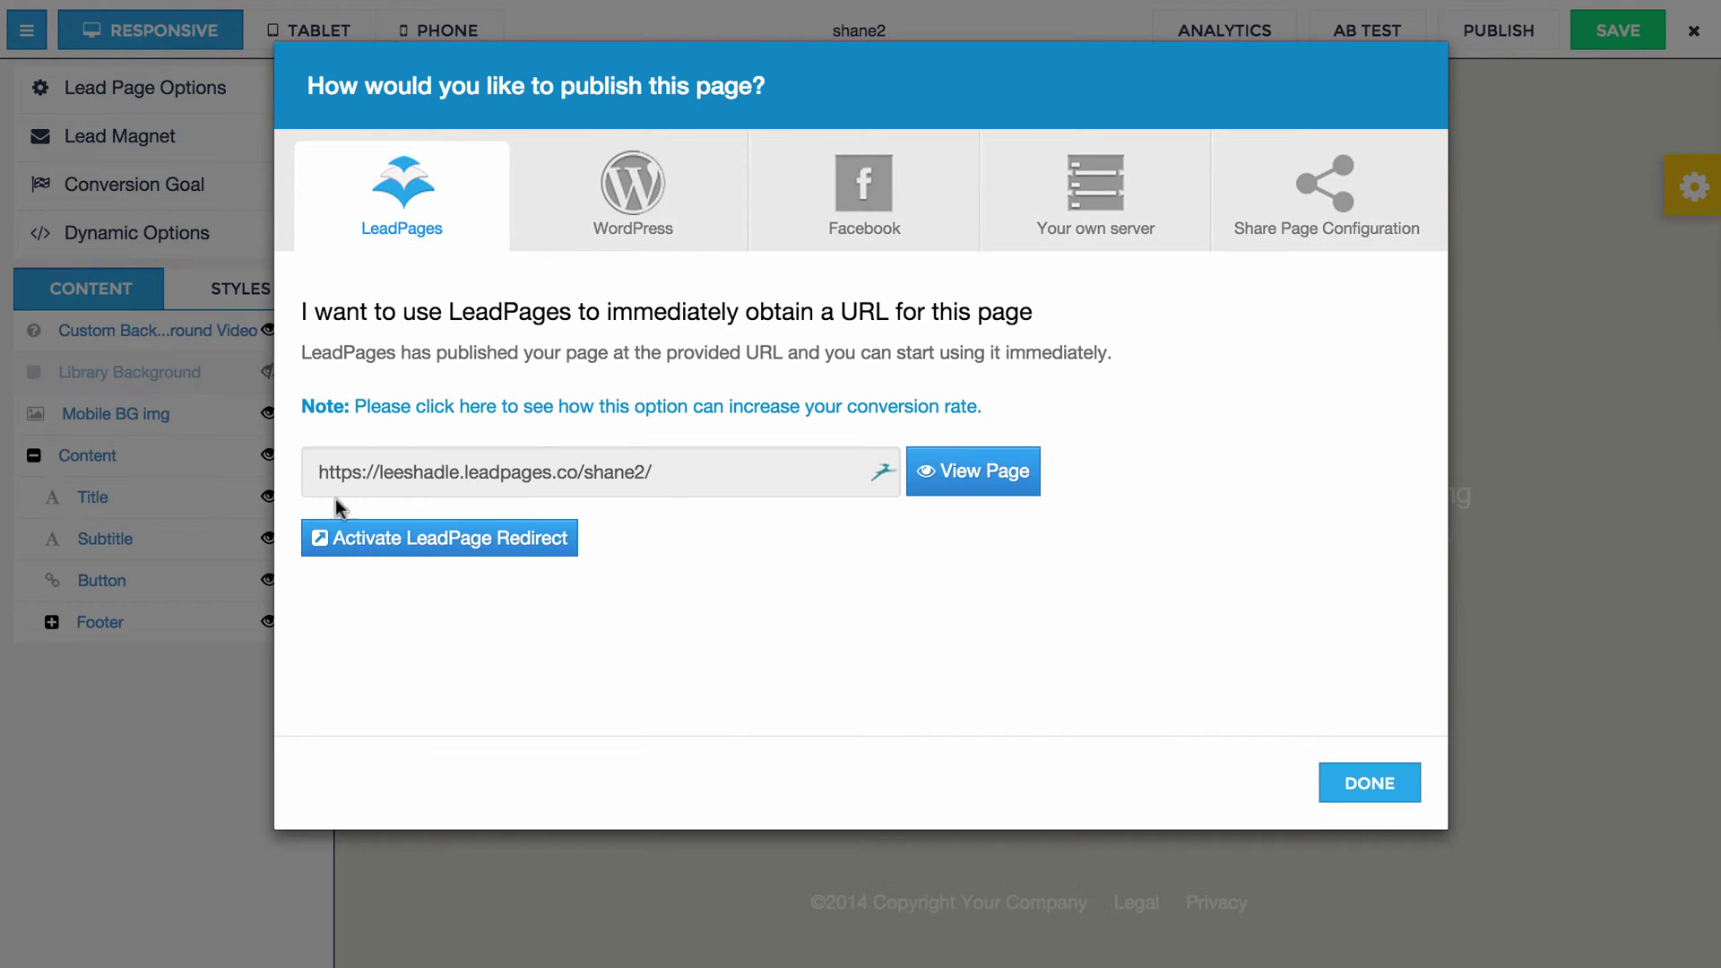
left_click(1325, 802)
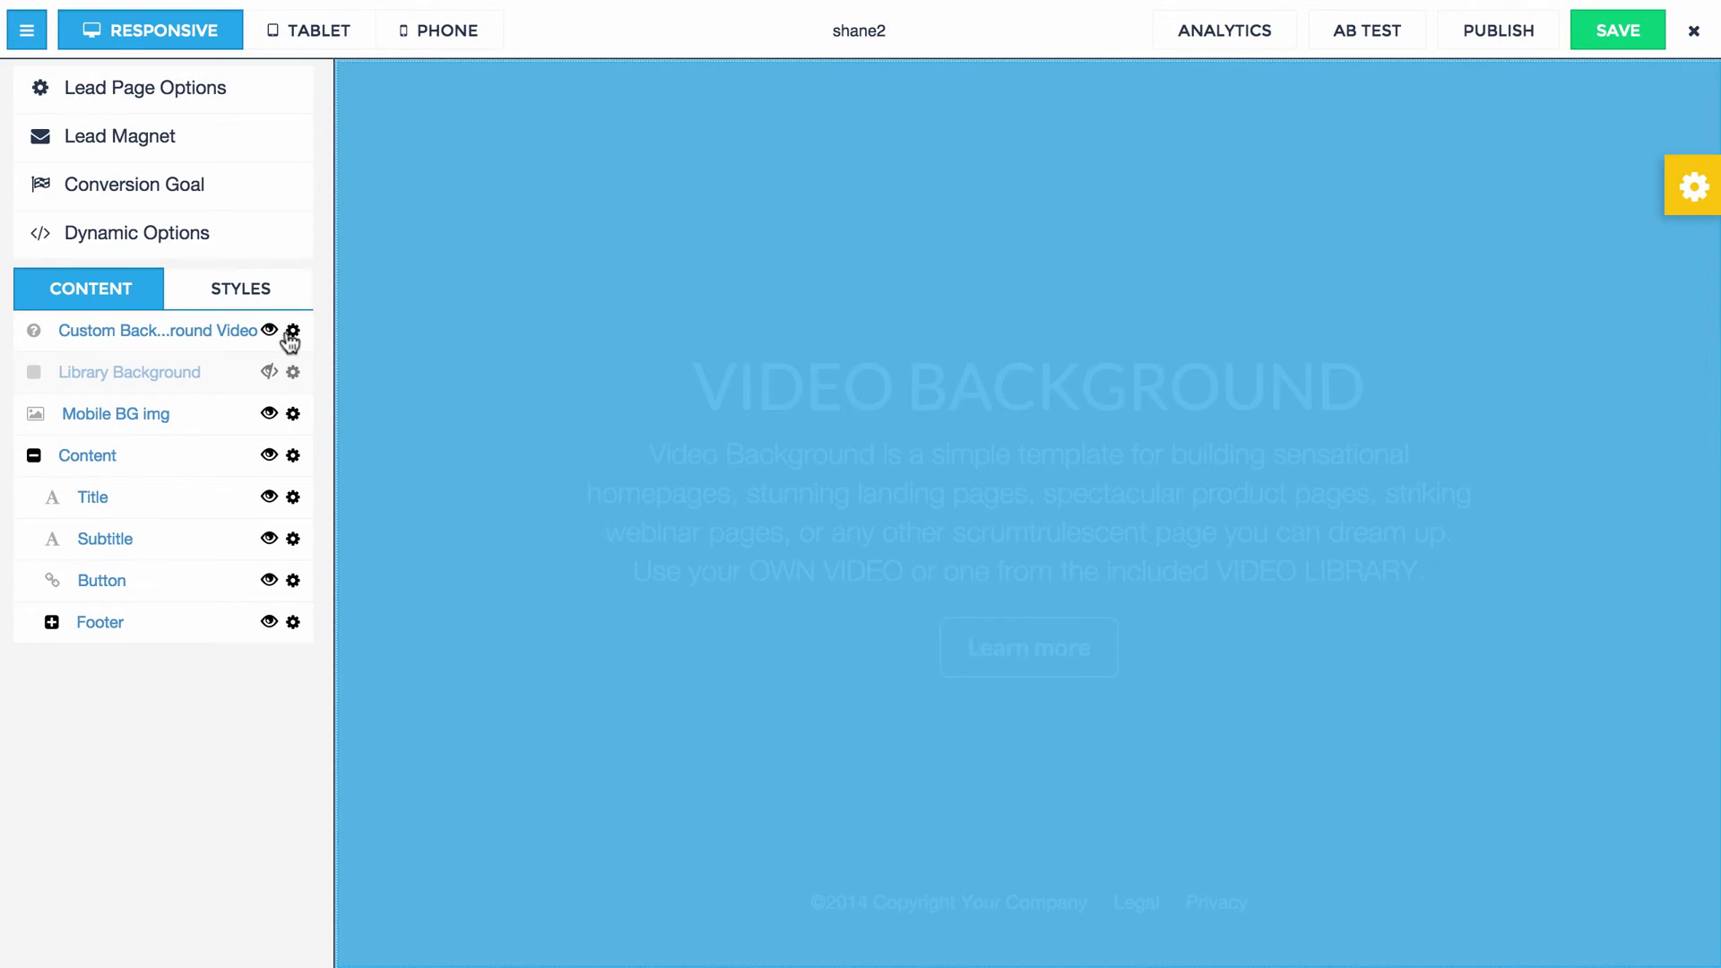
left_click(294, 331)
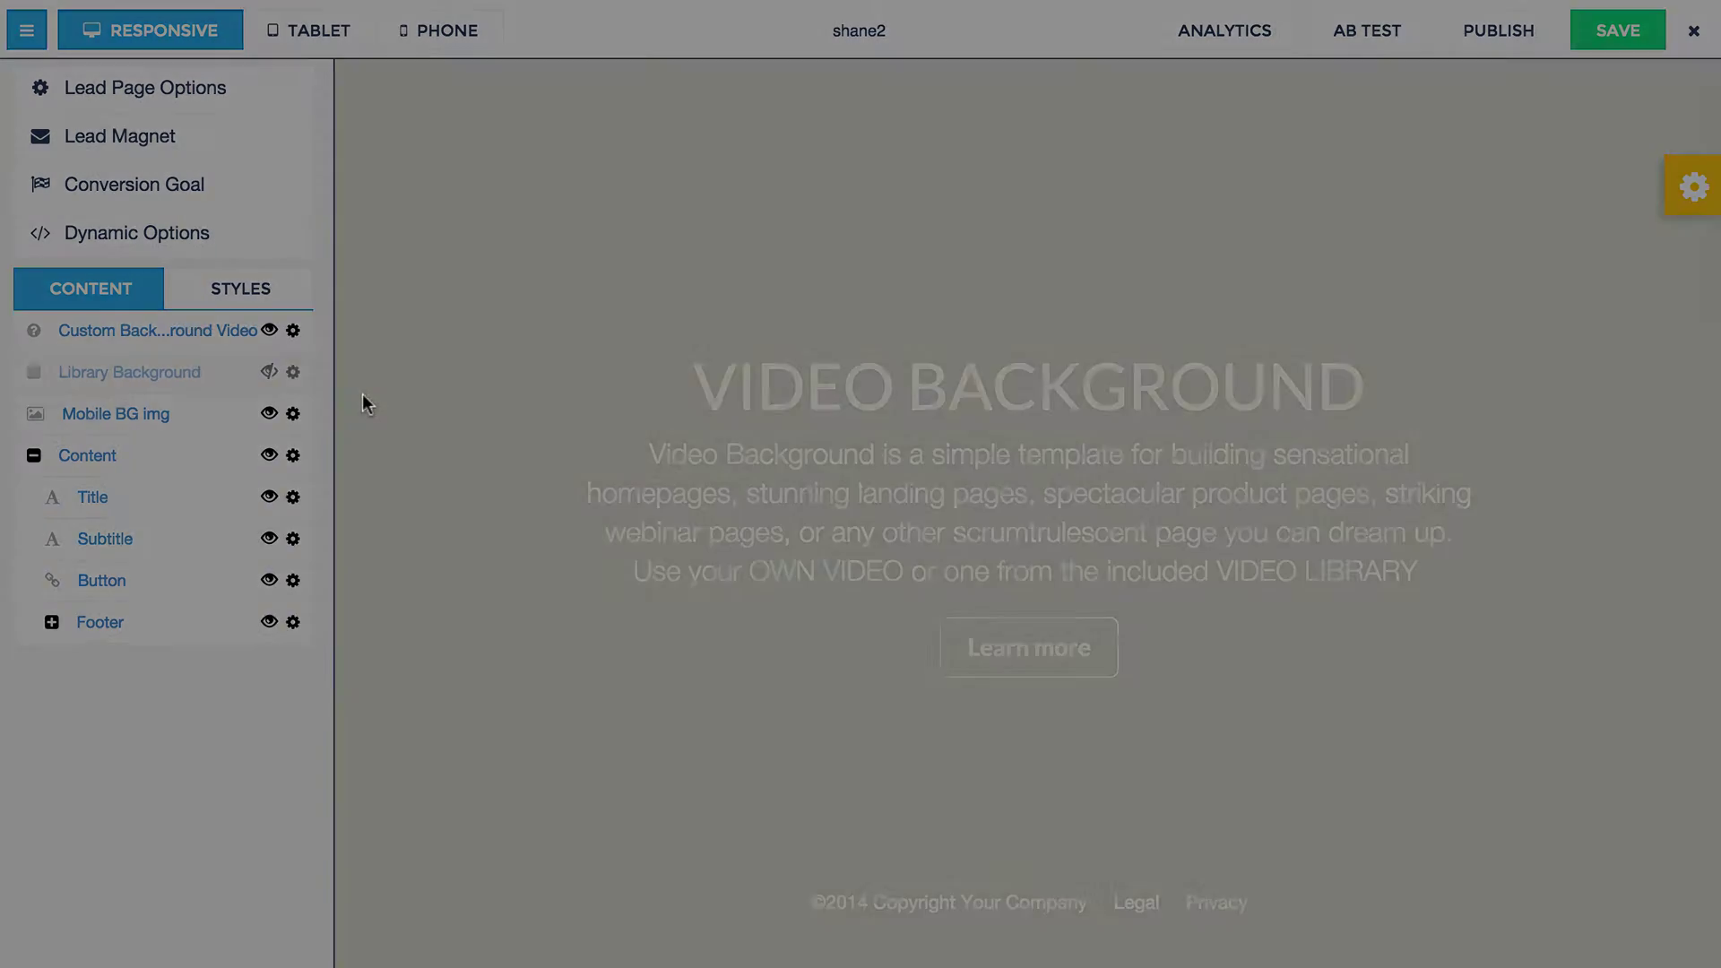
scroll(983, 626, "down", 6)
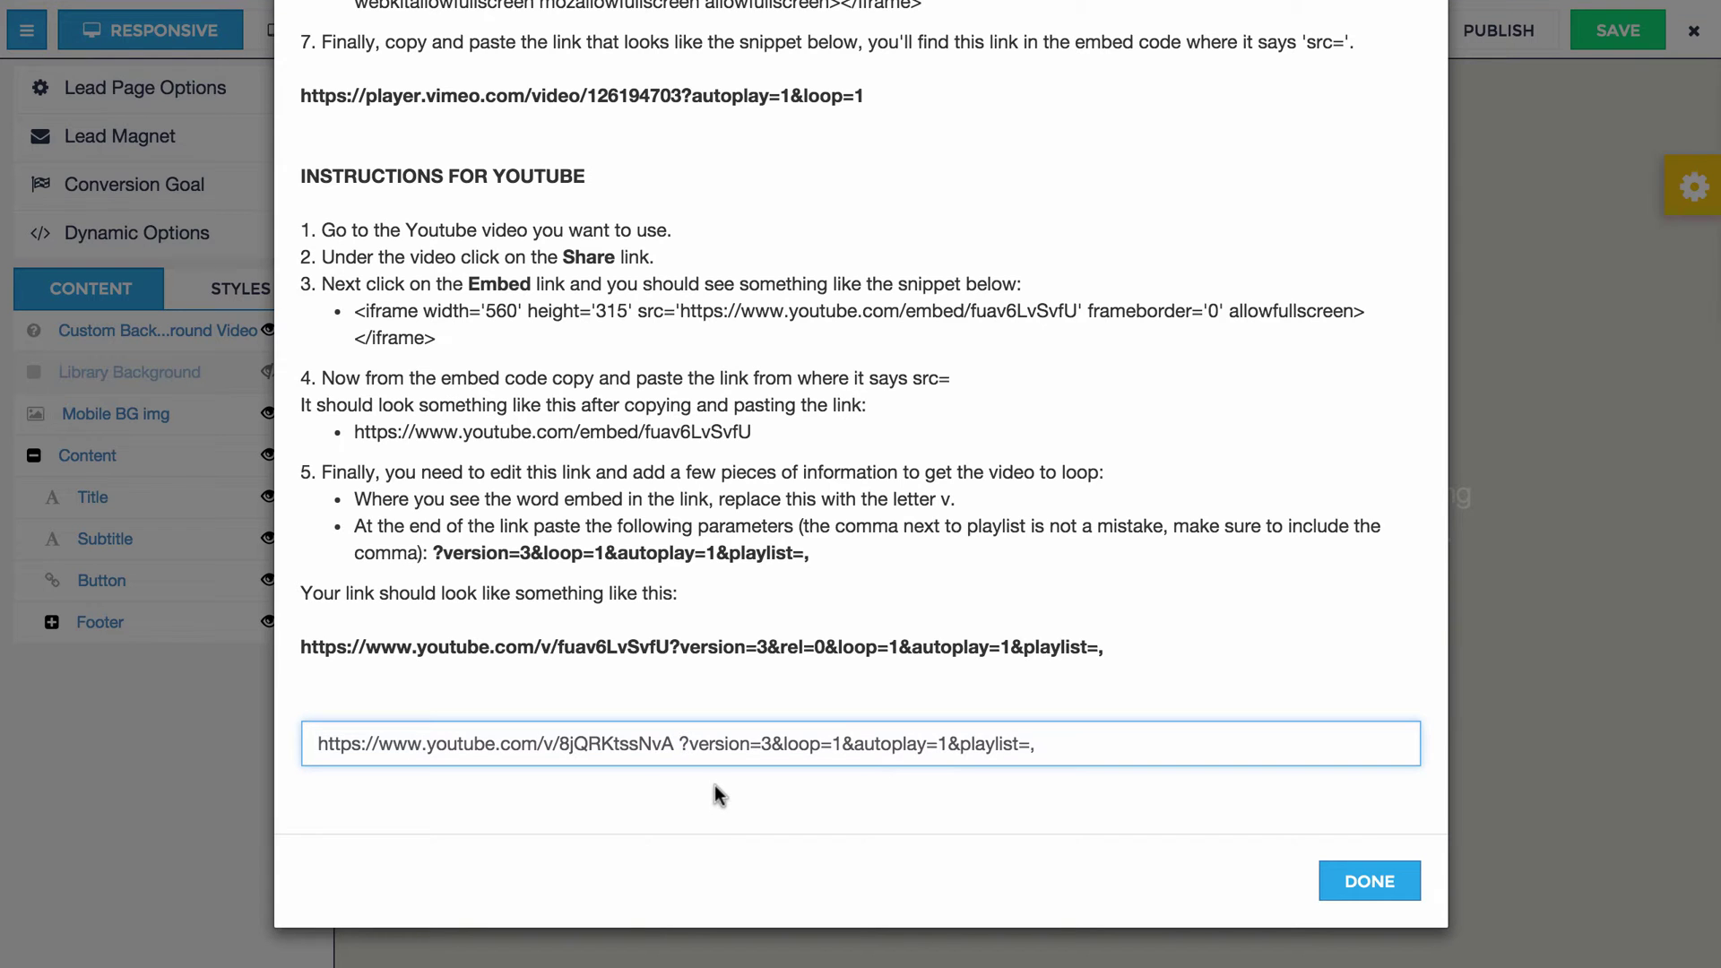
key("BackSpace")
left_click(1354, 878)
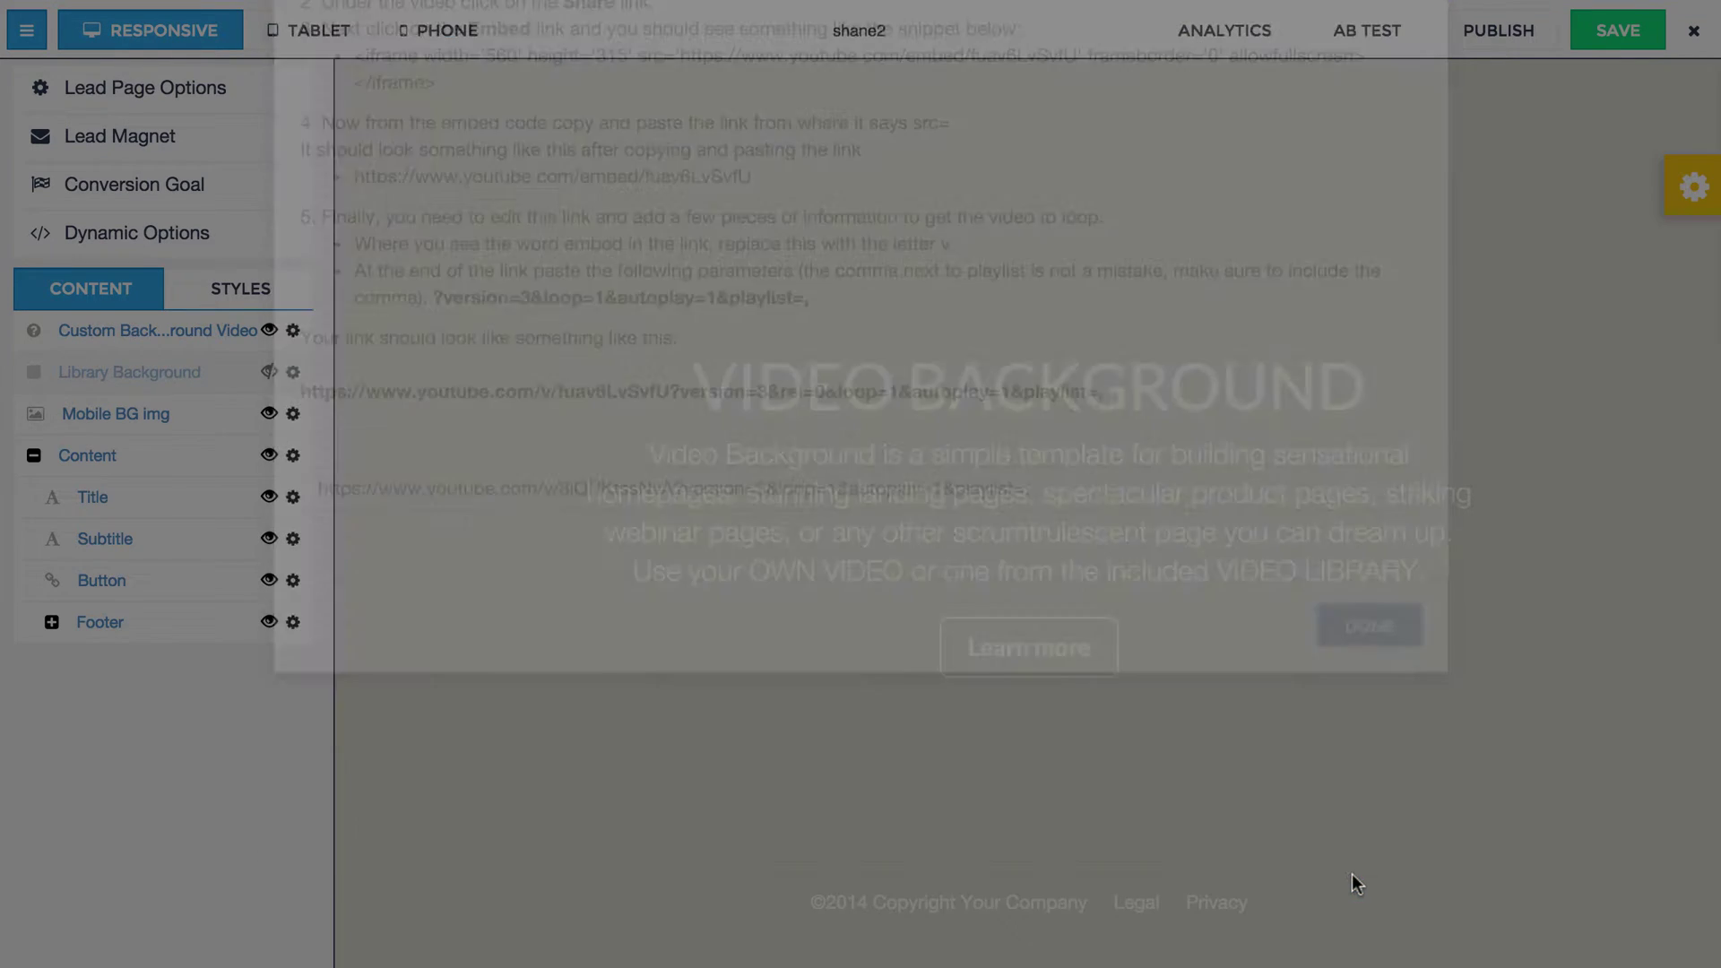